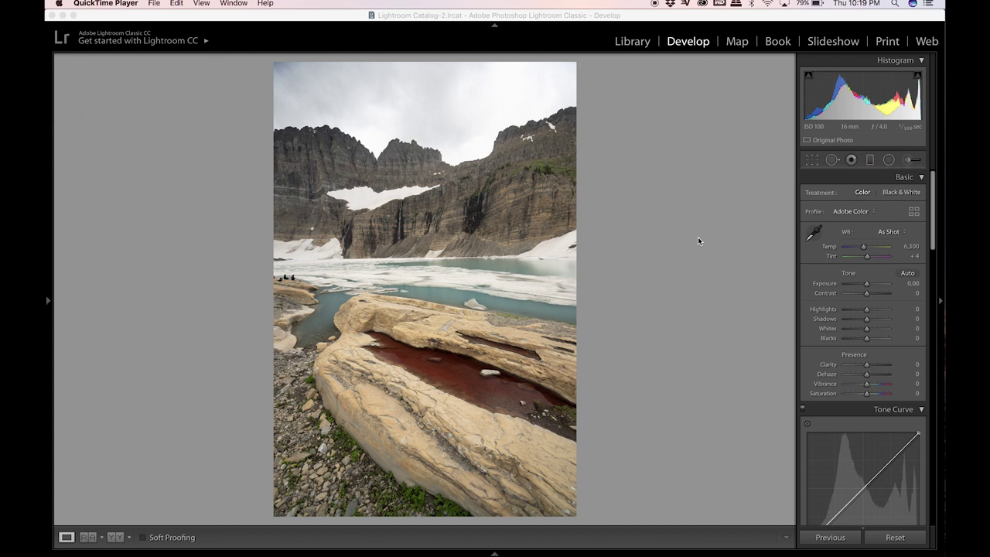
Dismiss the menu-bar date and time options and bring Lightroom Classic to the front.
left_click(870, 3)
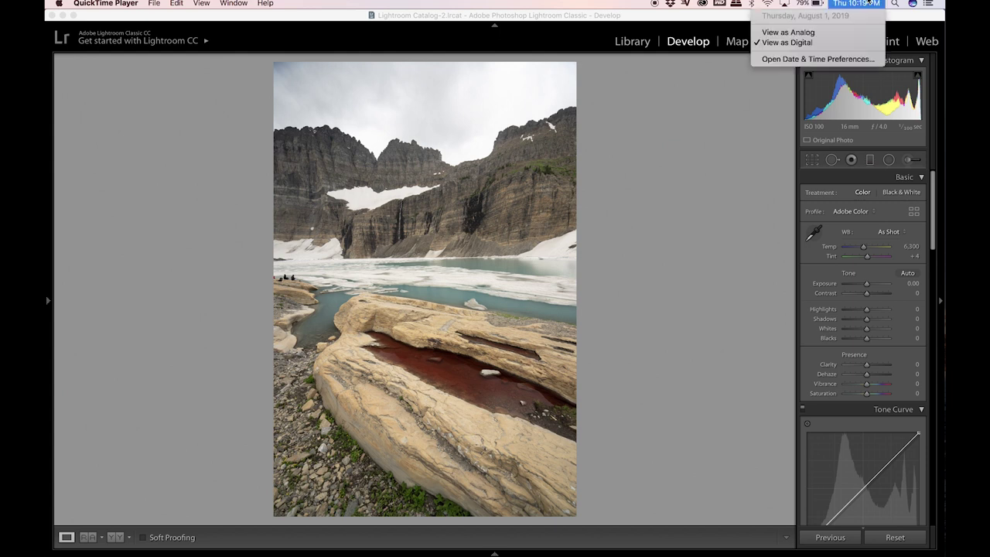
left_click(869, 3)
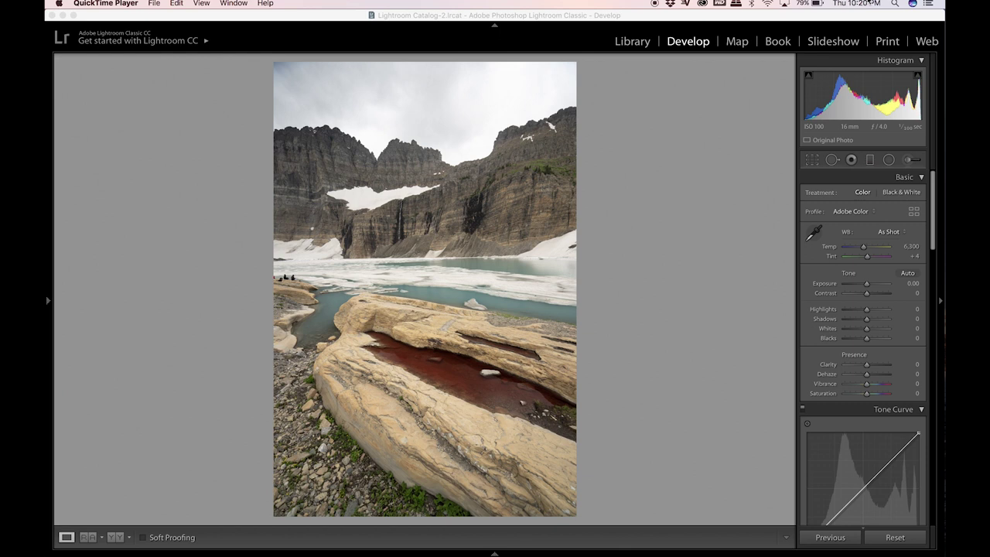
left_click(497, 14)
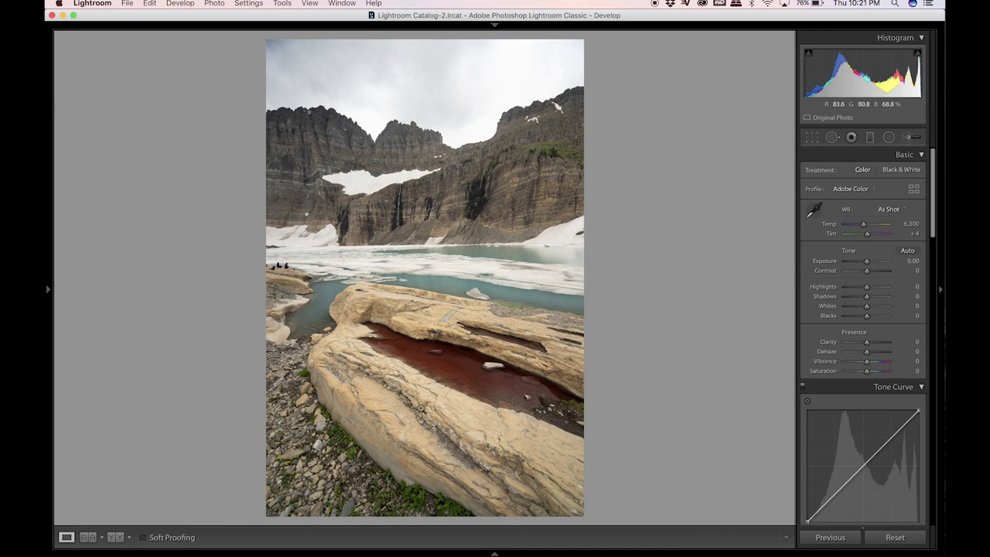
Scroll down to the Lens Corrections panel and back up toward the Basic panel.
scroll(864, 350, "down", 5)
scroll(864, 350, "down", 5)
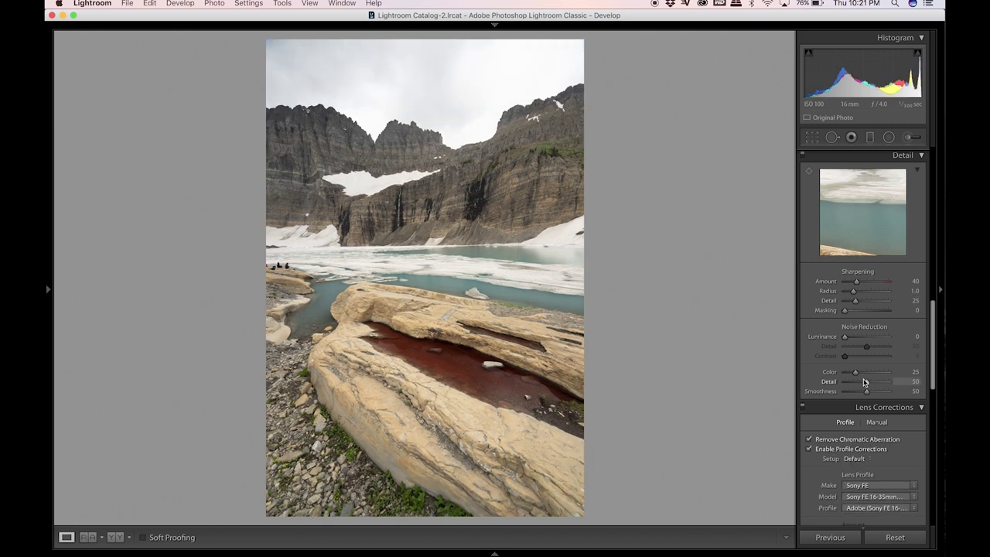
scroll(895, 378, "down", 3)
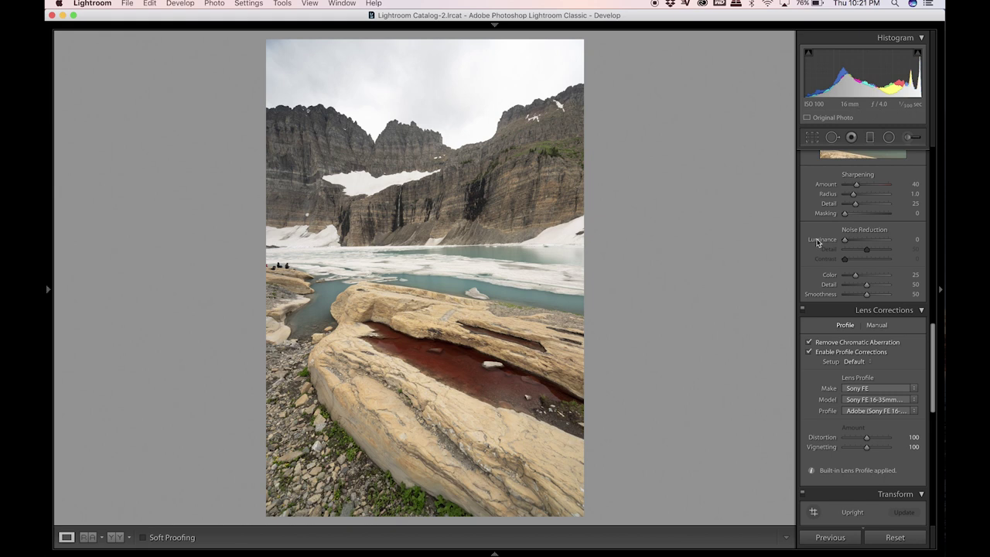
scroll(822, 232, "up", 15)
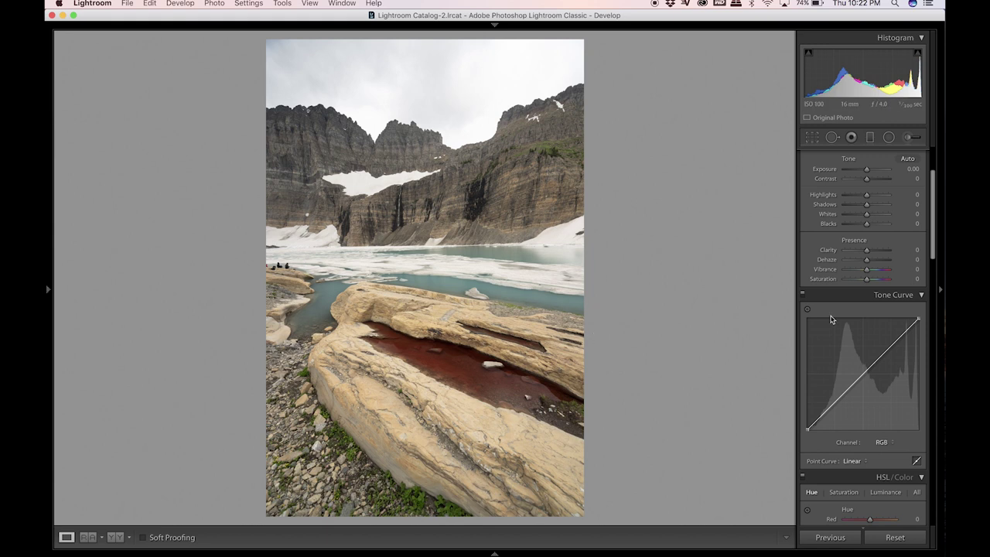
Set Highlights −97, Shadows +35, Whites +51 and Blacks −27 in the Basic panel.
scroll(895, 393, "up", 3)
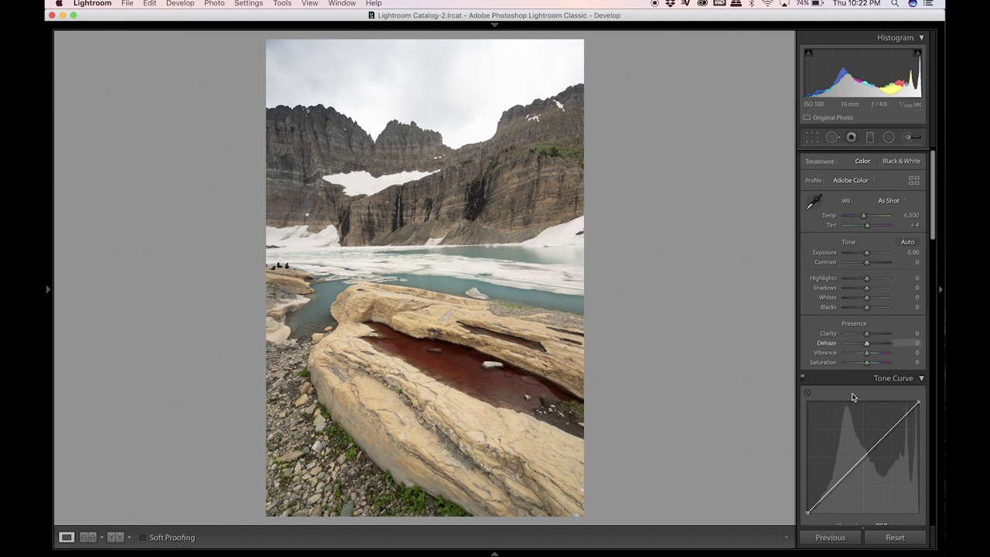
left_click(854, 280)
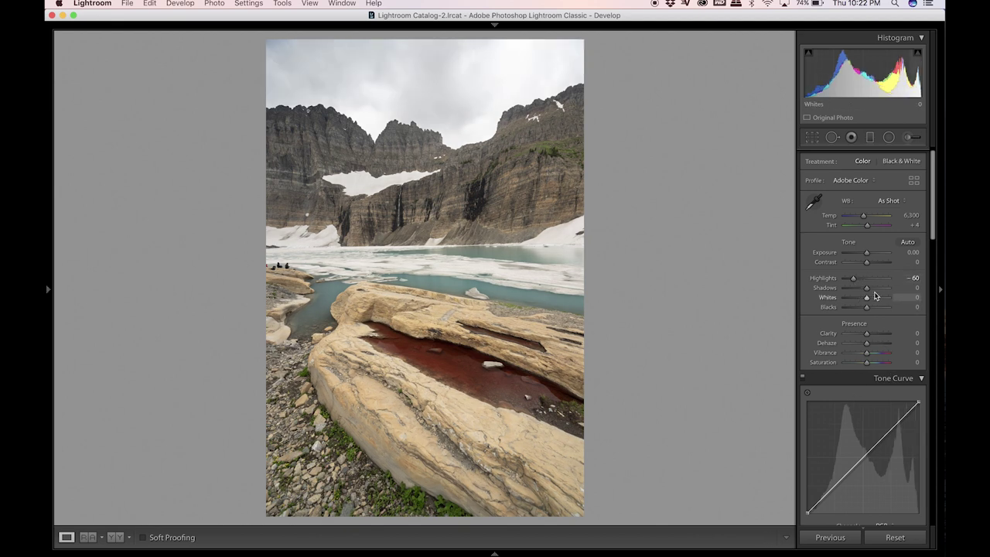
left_click(874, 287)
left_click(843, 279)
left_click(878, 297)
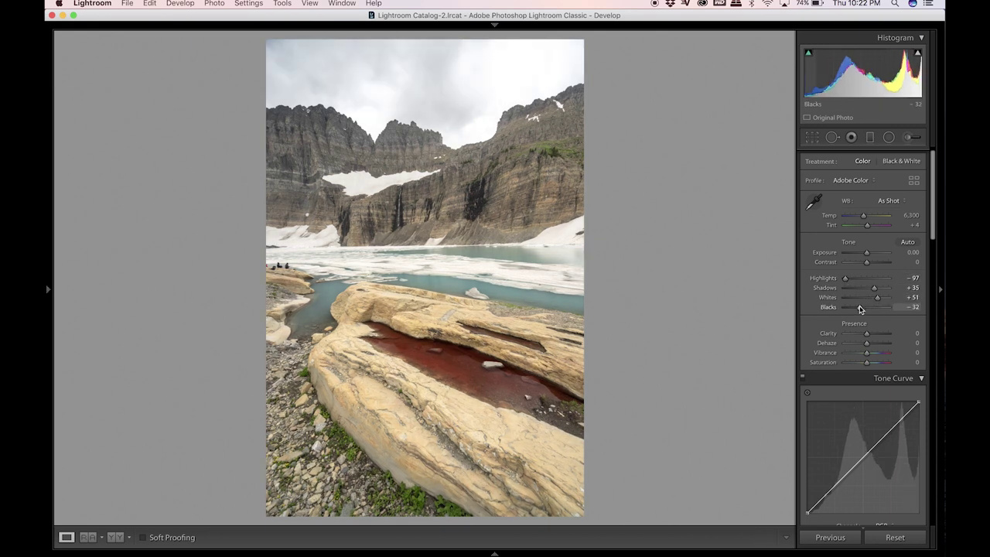
left_click(861, 307)
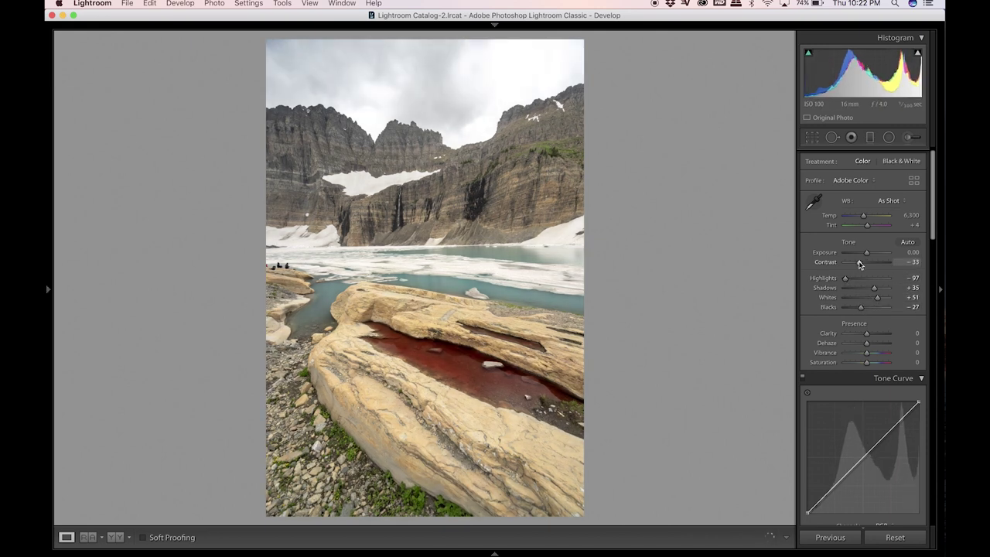
Settle Contrast at −18 and drag a graduated filter down across the sky and peaks.
left_click_drag(859, 262, 845, 264)
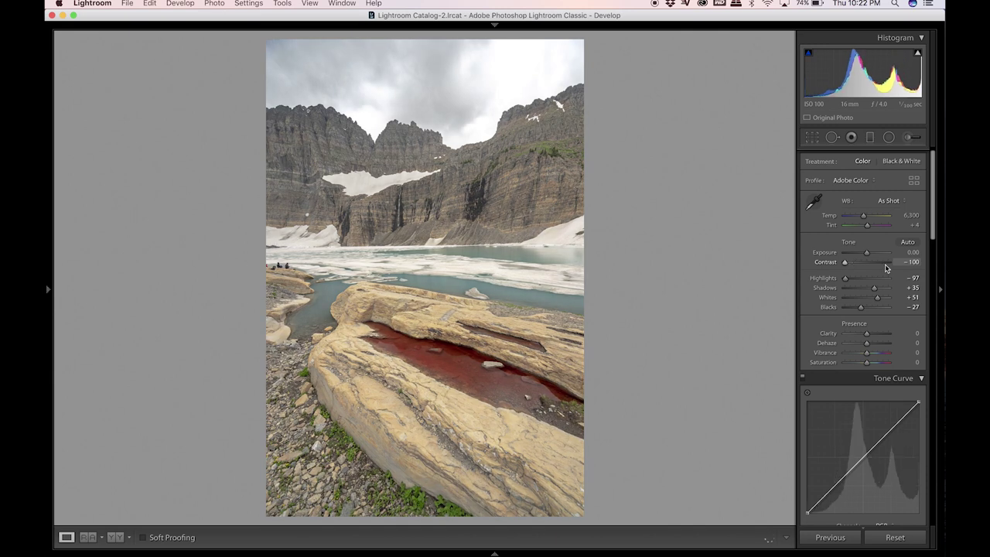
key("super+z")
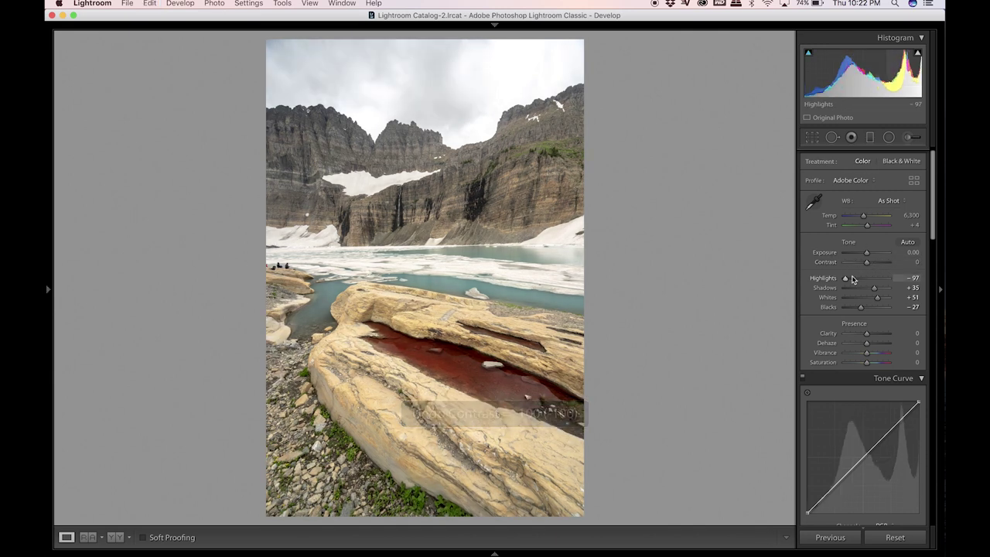
left_click_drag(866, 265, 864, 266)
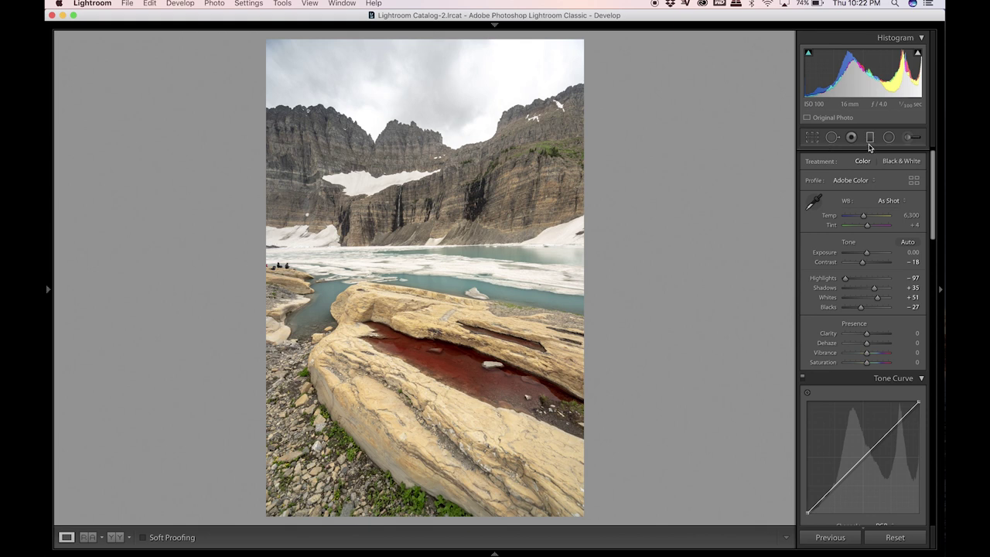
left_click(869, 136)
left_click_drag(466, 76, 464, 208)
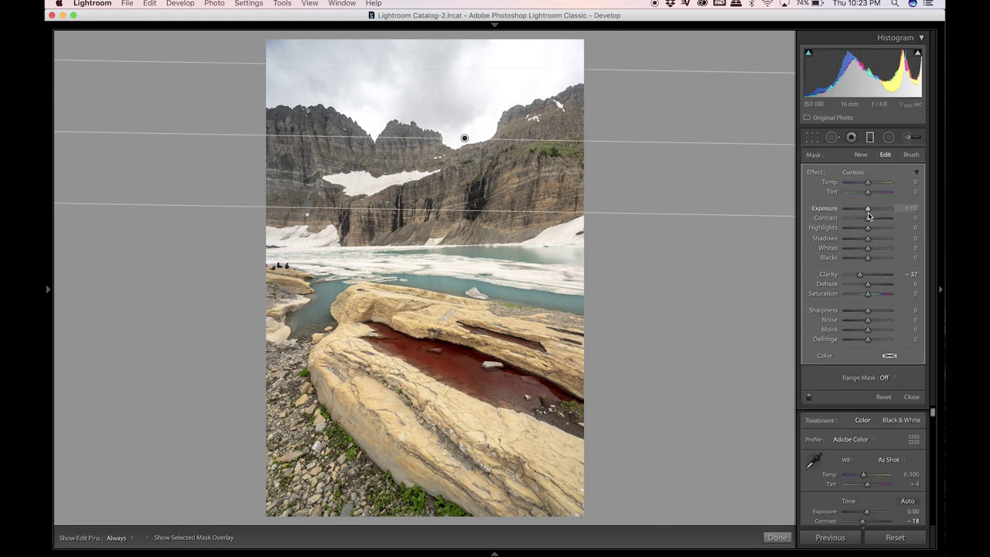
Finish the sky filter at Exposure −0.70, Highlights −47, Shadows −5 with Clarity reset to 0.
scroll(869, 215, "down", 7)
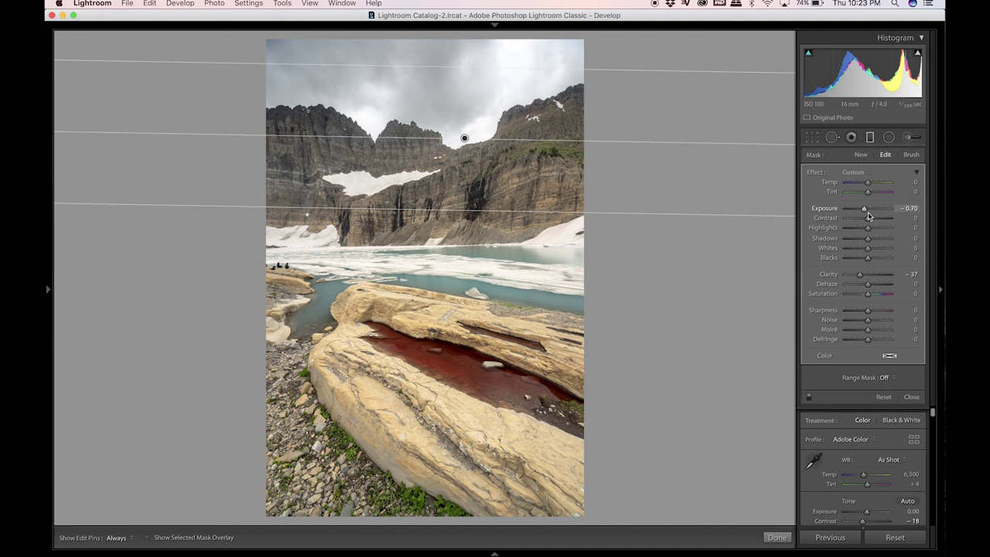
scroll(865, 238, "down", 10)
scroll(857, 229, "down", 9)
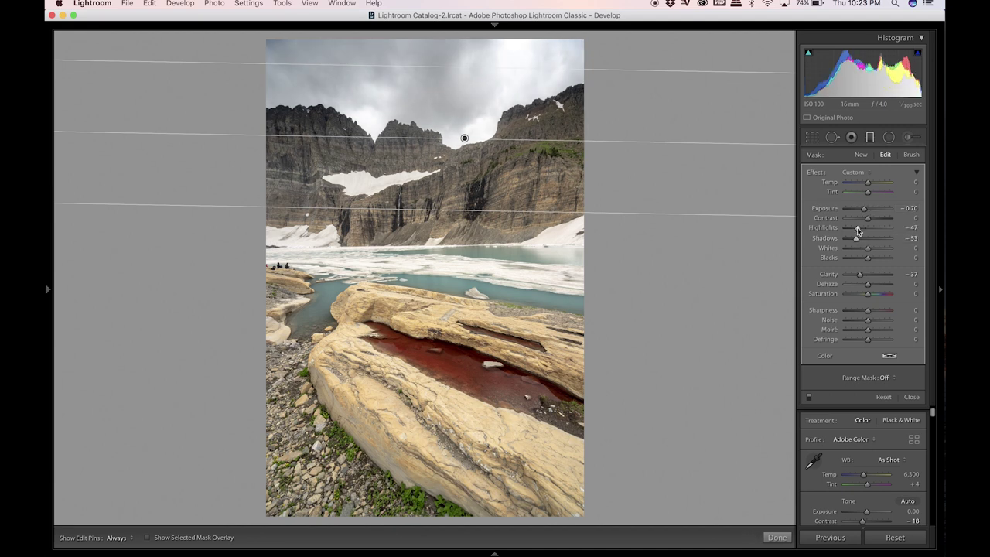
scroll(859, 238, "up", 10)
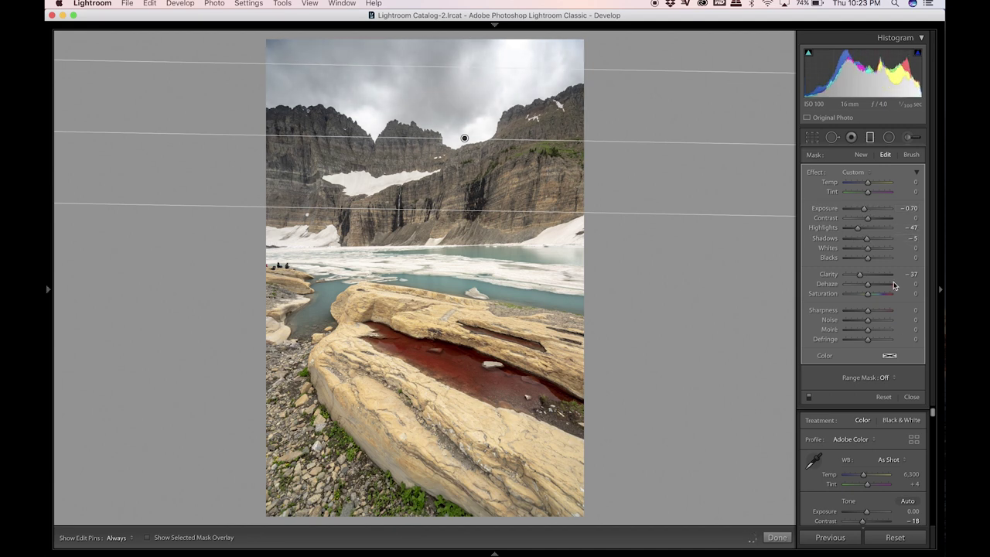
left_click(911, 273)
type("0")
key("Return")
left_click(869, 137)
Raise Vibrance to about +46.
scroll(926, 273, "down", 2)
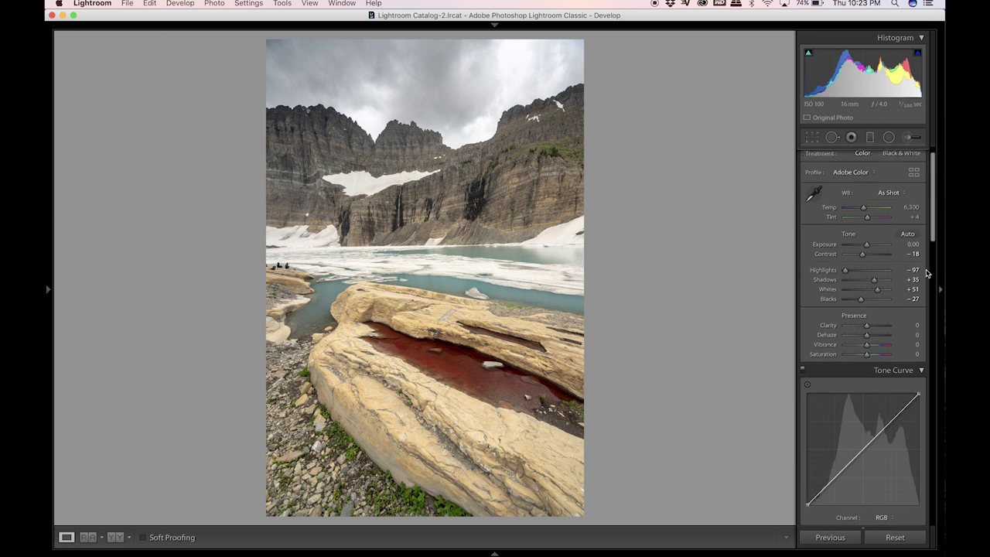
scroll(927, 273, "down", 1)
left_click(879, 330)
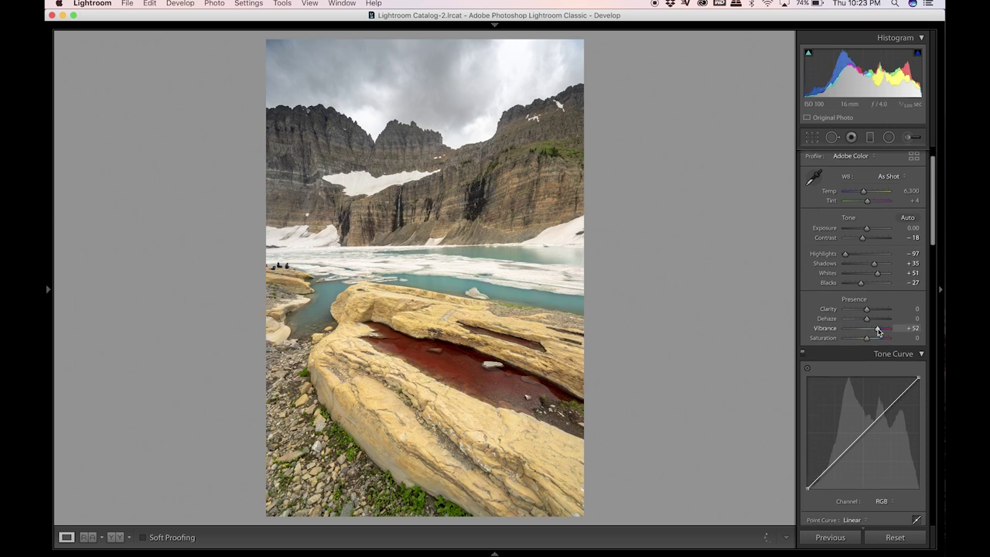
left_click_drag(879, 331, 878, 332)
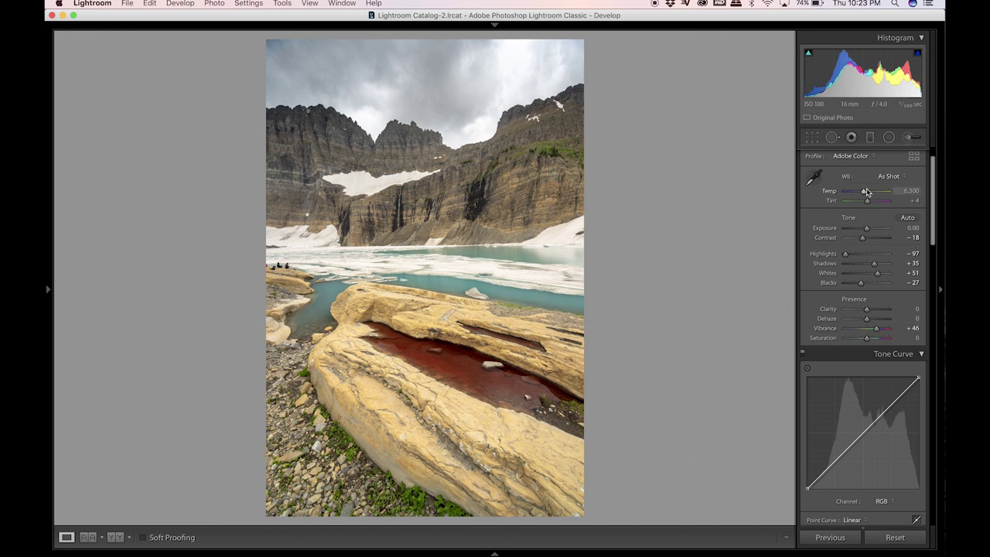
Set a custom white balance of Temp 6,000 and Tint +6.
left_click_drag(867, 192, 866, 192)
left_click(904, 200)
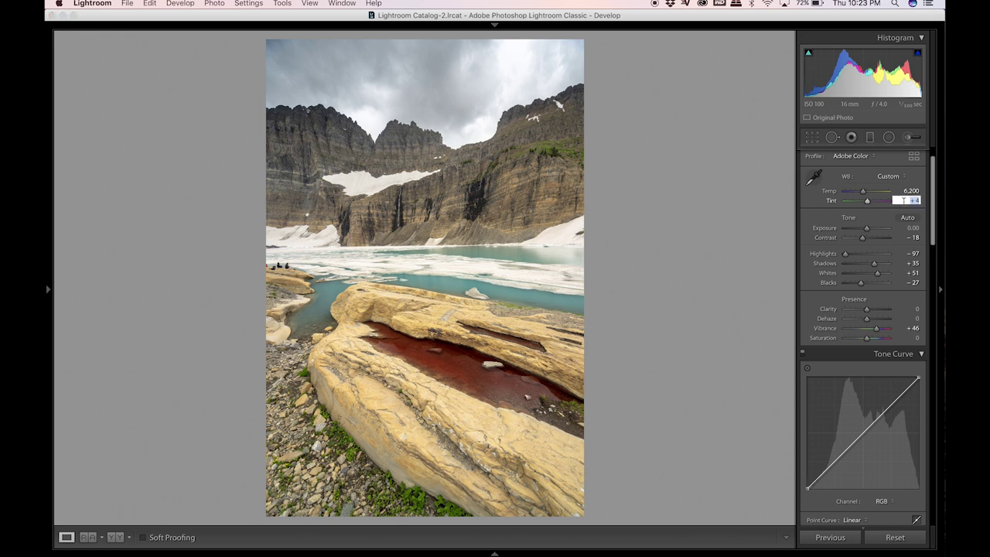
key("Return")
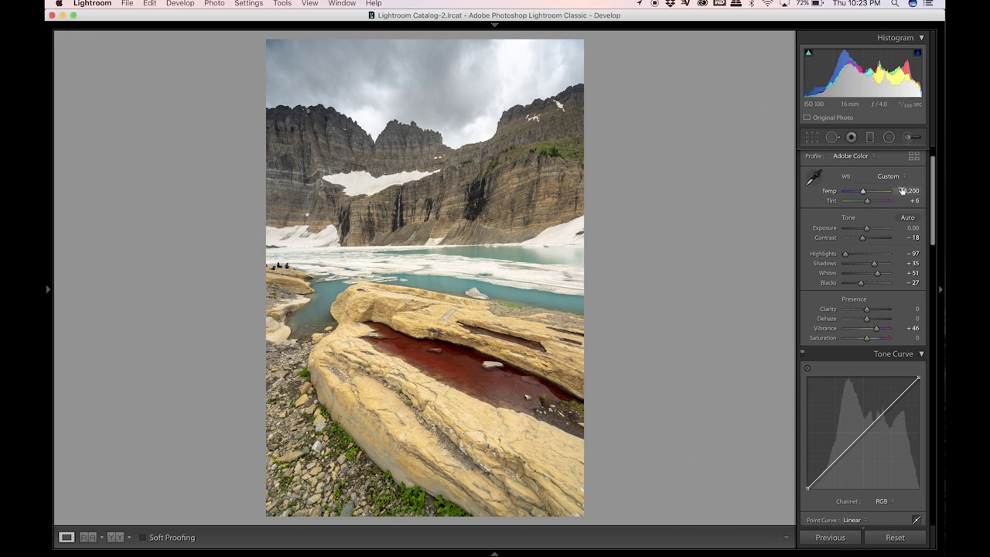
left_click(907, 190)
type("6")
key("Return")
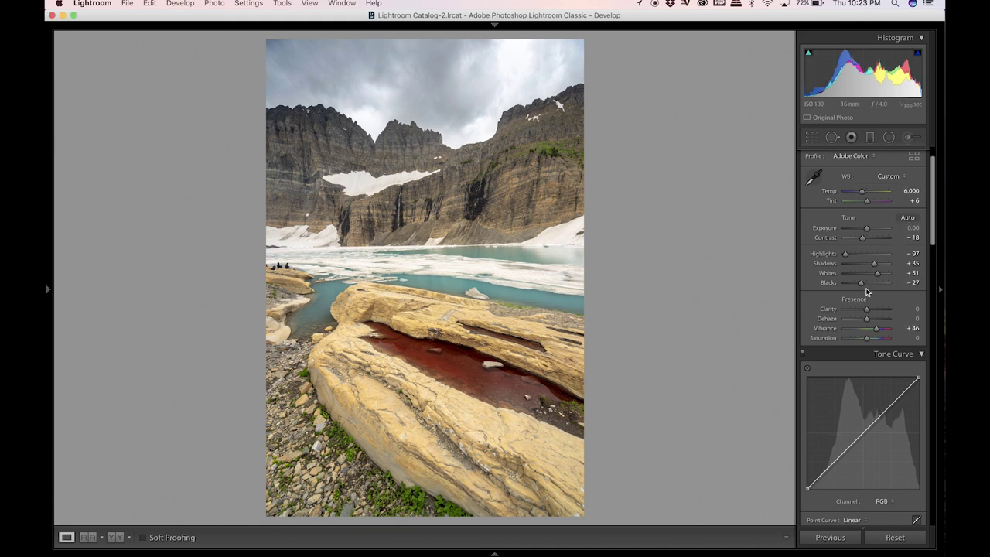
scroll(829, 400, "down", 8)
Shift Aqua hue to −39 and boost saturation to Aqua +55 and Blue +23.
scroll(830, 400, "down", 3)
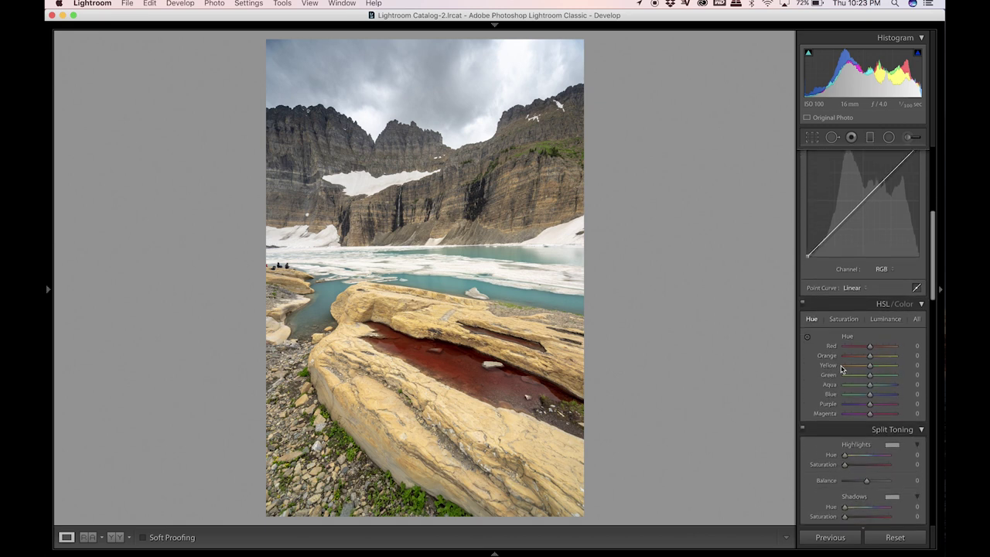
scroll(864, 364, "down", 3)
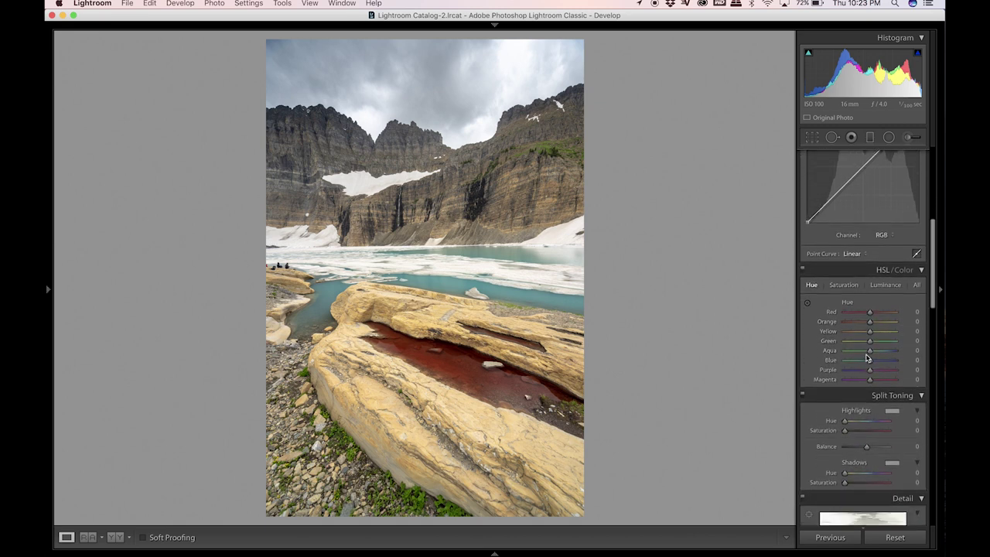
mouse_move(868, 351)
left_mouse_down()
mouse_move(859, 353)
mouse_move(870, 361)
left_mouse_up()
left_click_drag(869, 352, 861, 355)
left_click(844, 284)
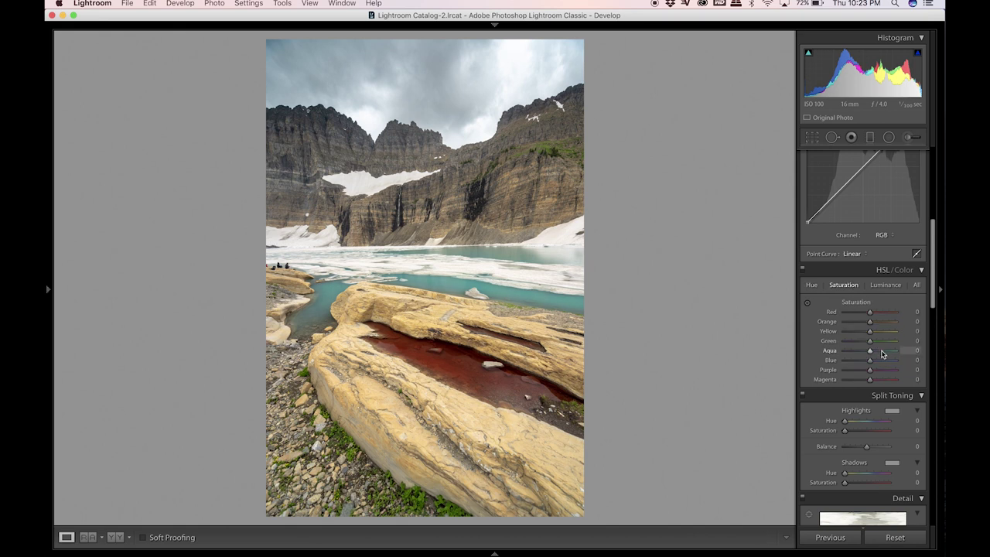
left_click(885, 354)
left_click(877, 361)
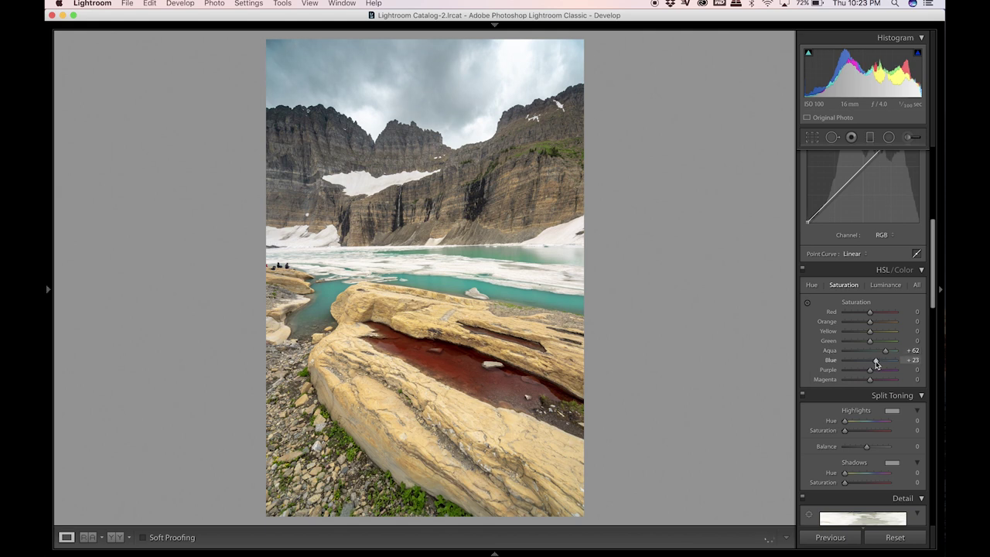
Brighten Aqua luminance to +79 and Blue luminance to +57, checking against the original.
left_click(888, 286)
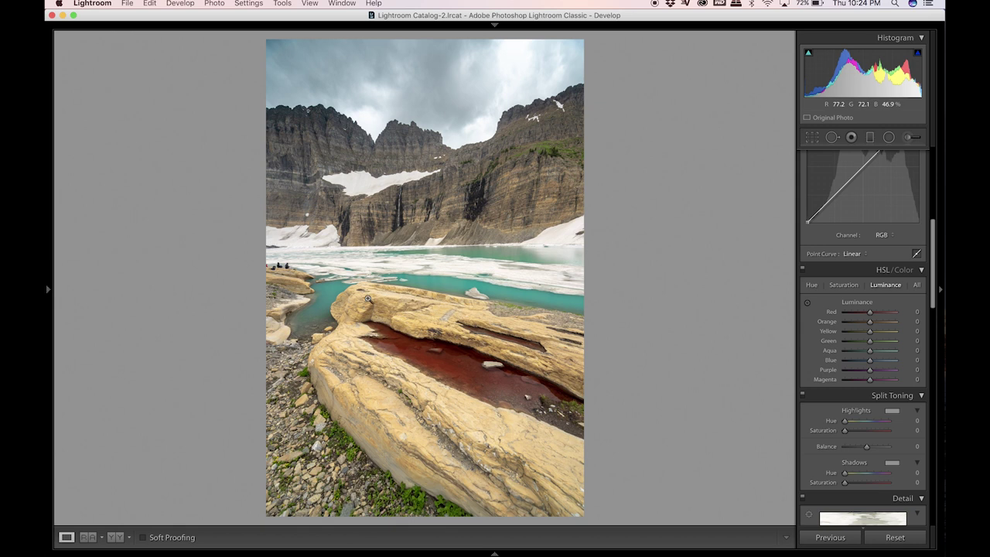
left_click(889, 352)
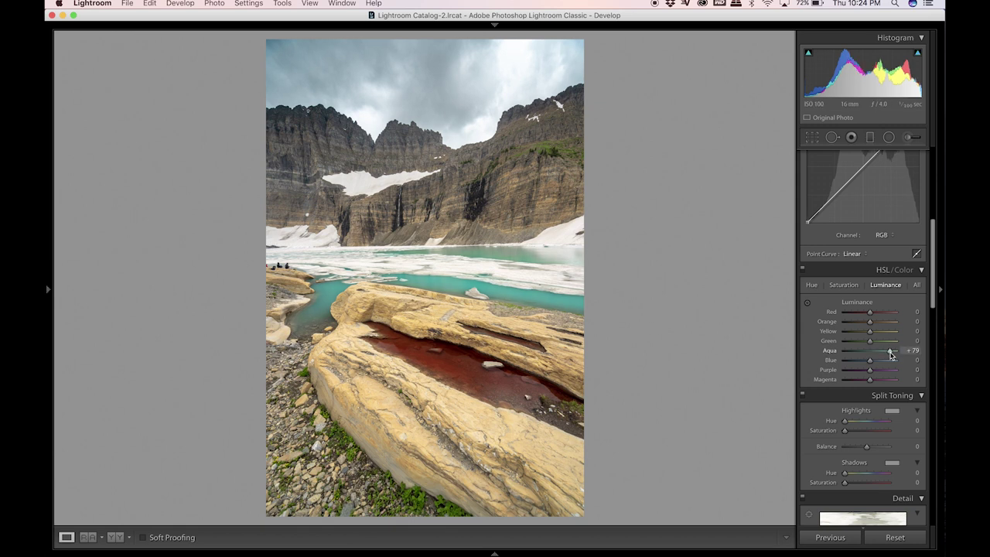
left_click(880, 361)
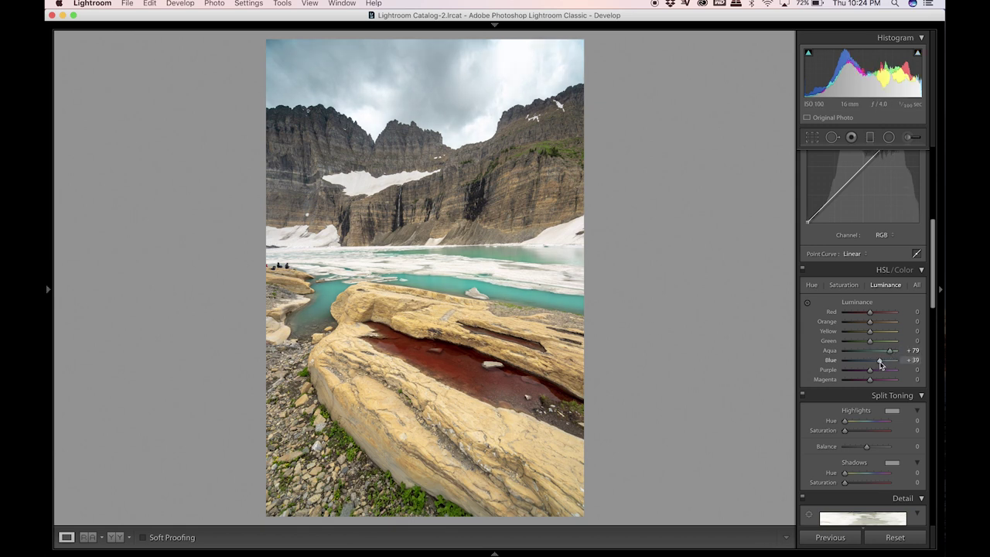
left_click(885, 361)
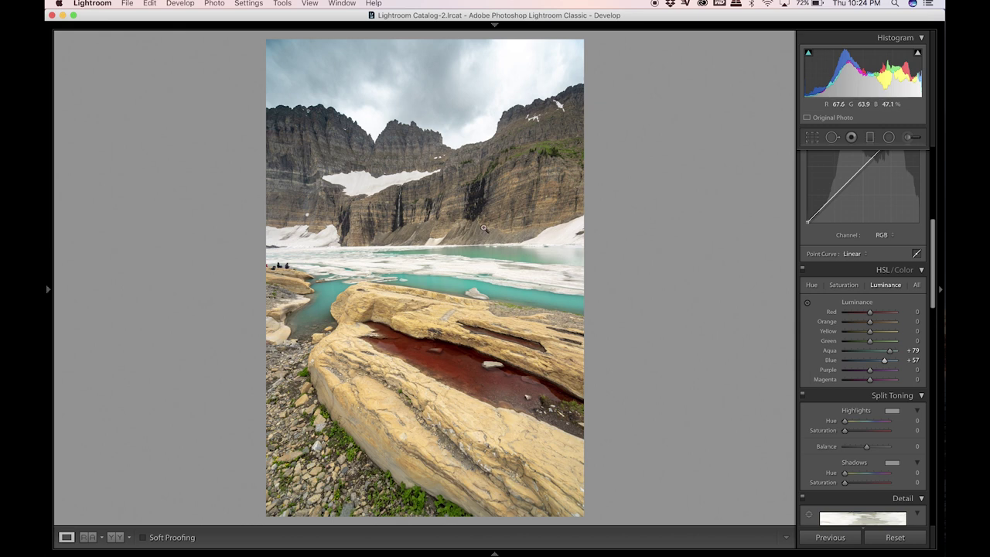
key("backslash")
key("backslash")
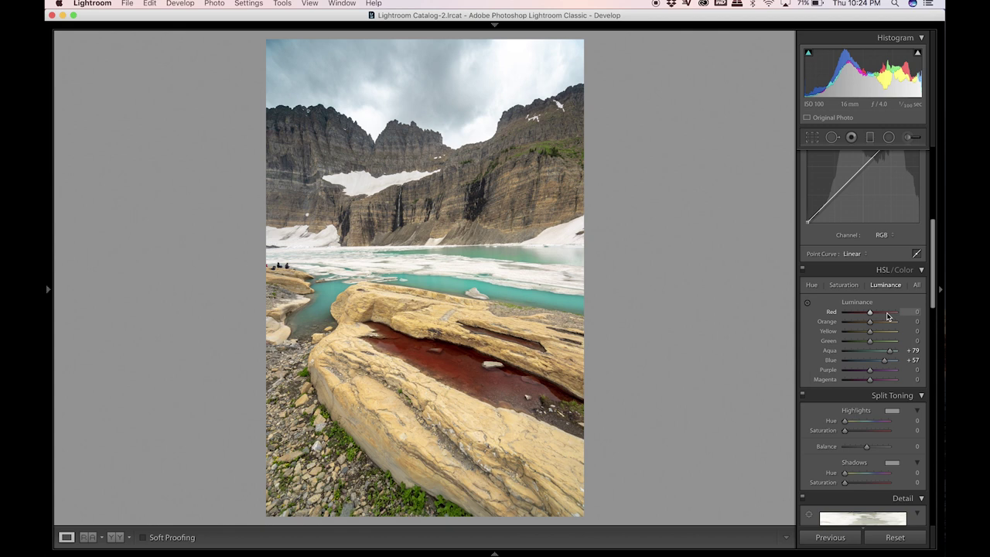
Raise Red luminance to +82, trying a red hue shift and undoing it.
left_click_drag(886, 316, 883, 315)
left_click(849, 287)
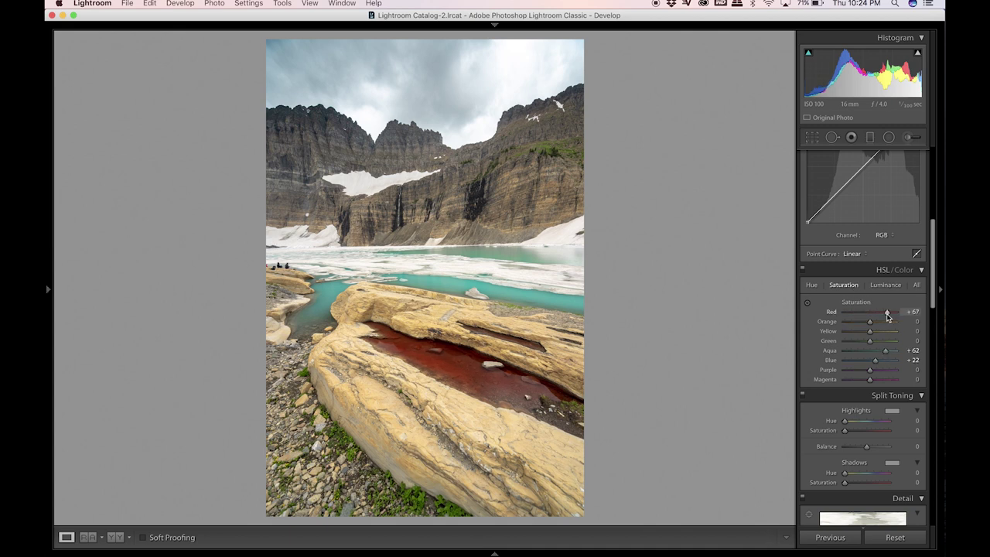
left_click(811, 285)
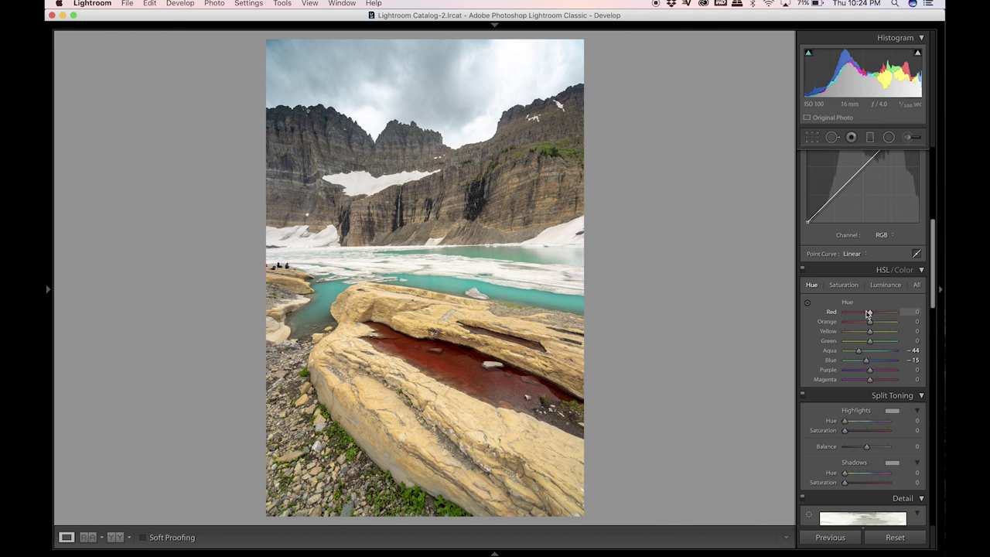
mouse_move(869, 314)
left_mouse_down()
mouse_move(840, 317)
mouse_move(881, 315)
mouse_move(865, 314)
left_mouse_up()
key("super+z")
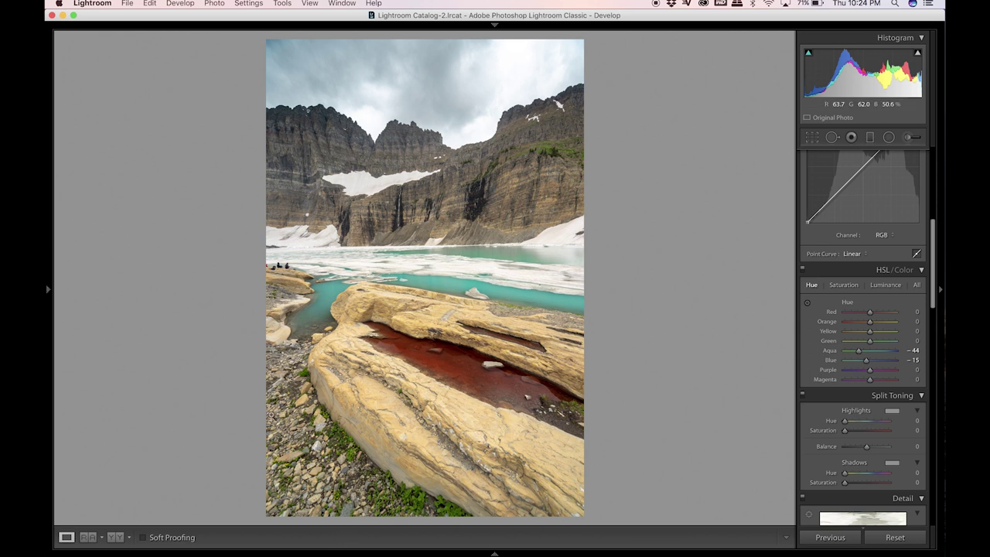
Add a diagonal graduated filter over the lower-left foreground at Exposure −0.70 and Clarity 0.
left_click(869, 136)
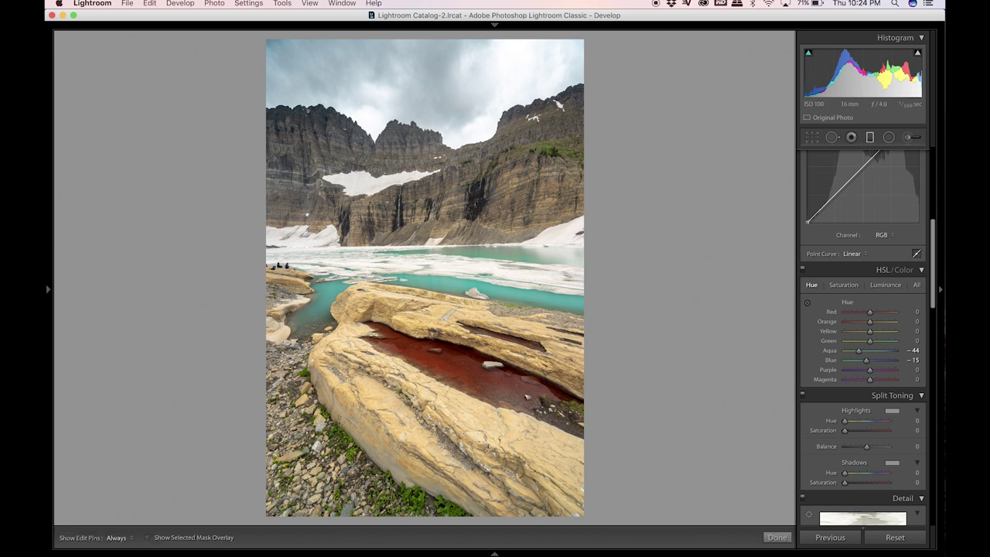
left_click_drag(316, 479, 391, 408)
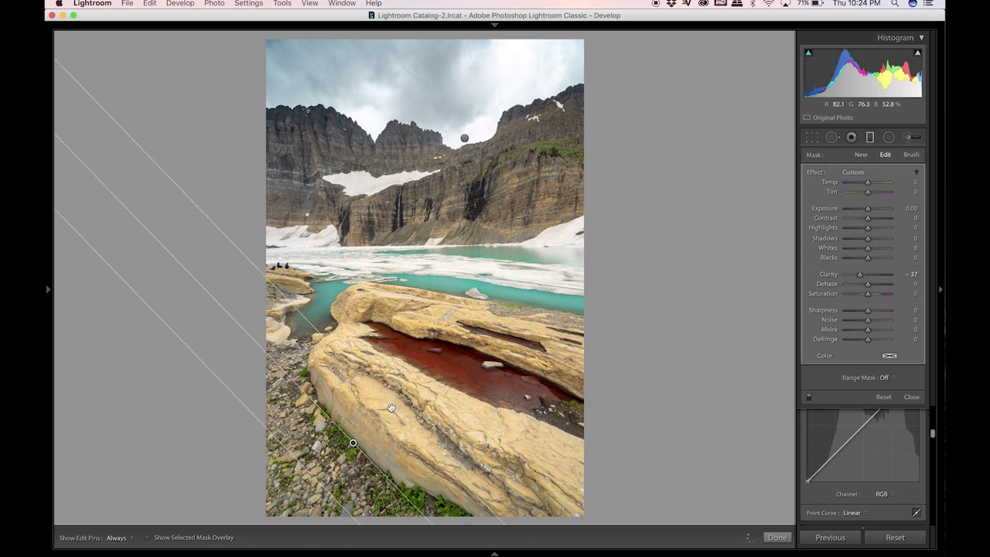
left_click(913, 267)
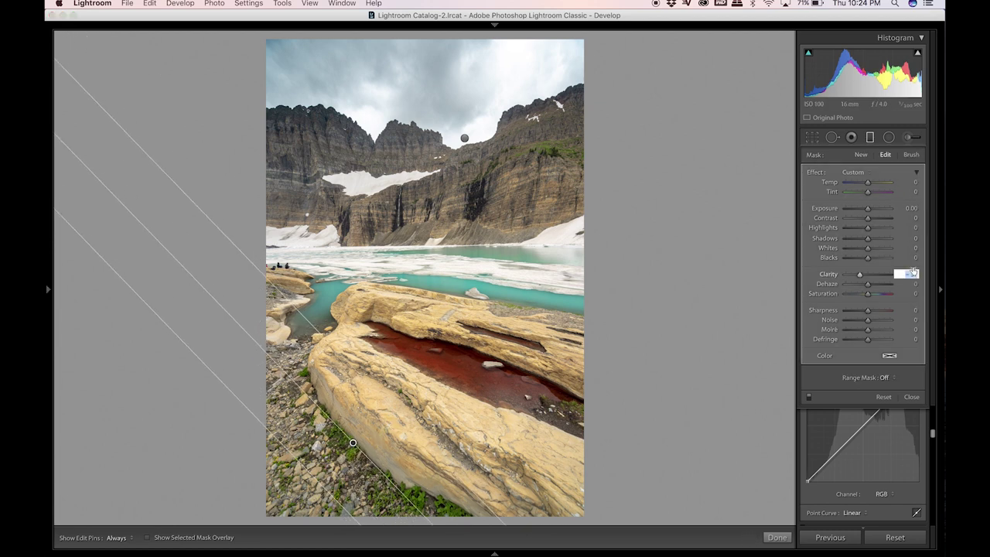
type("0")
key("Return")
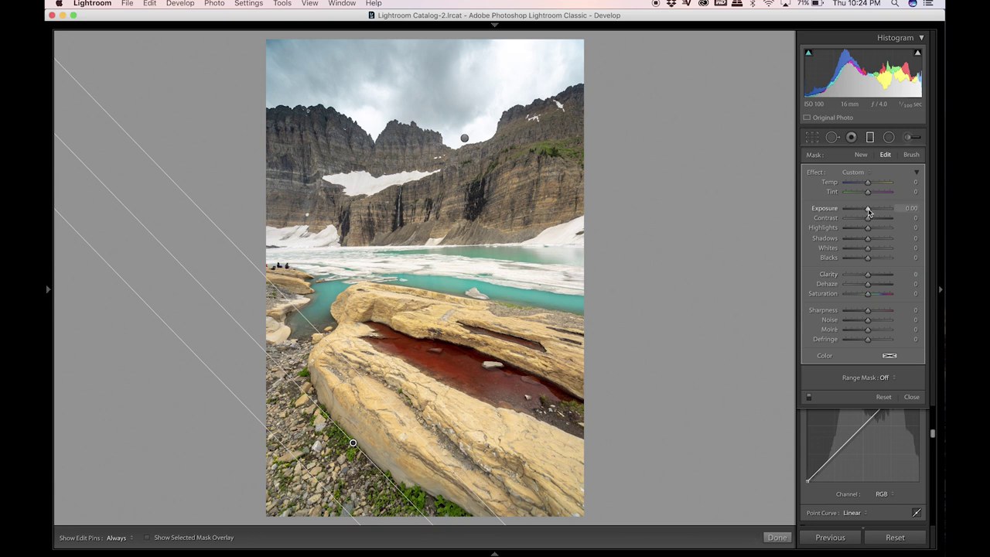
left_click_drag(868, 212, 867, 212)
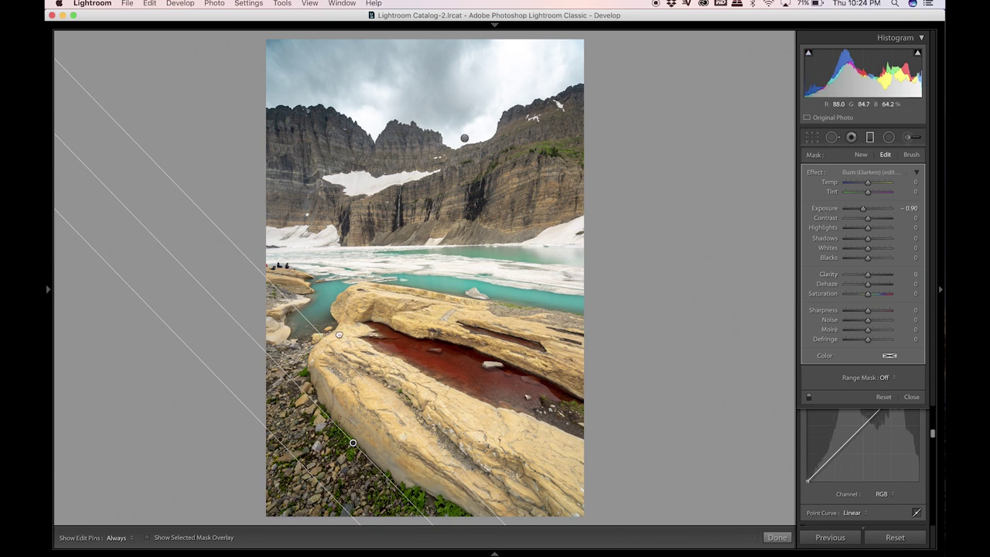
left_click_drag(338, 334, 342, 331)
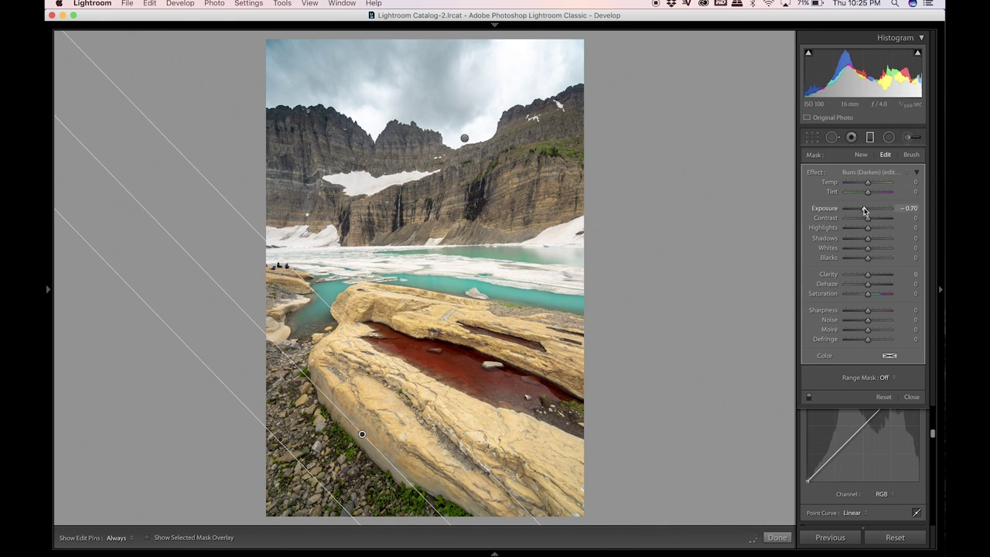
left_click(871, 138)
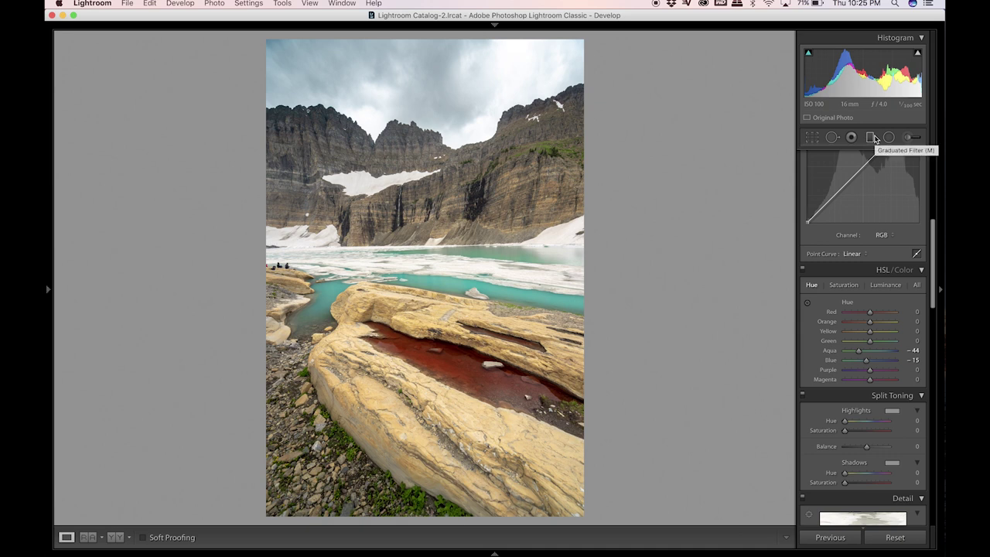
Check the before/after view, then send the photo to Photoshop CC 2017 via Edit In.
key("backslash")
key("backslash")
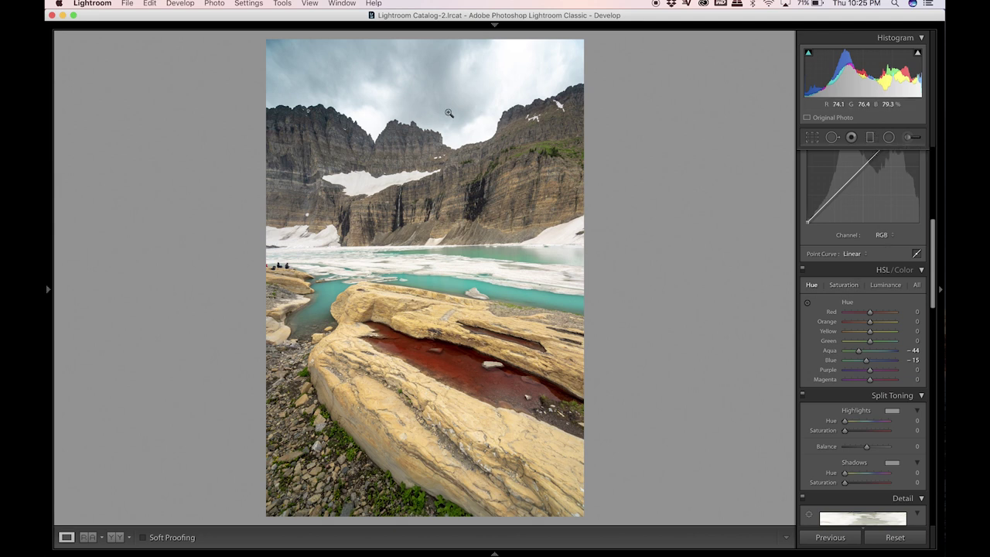
right_click(442, 115)
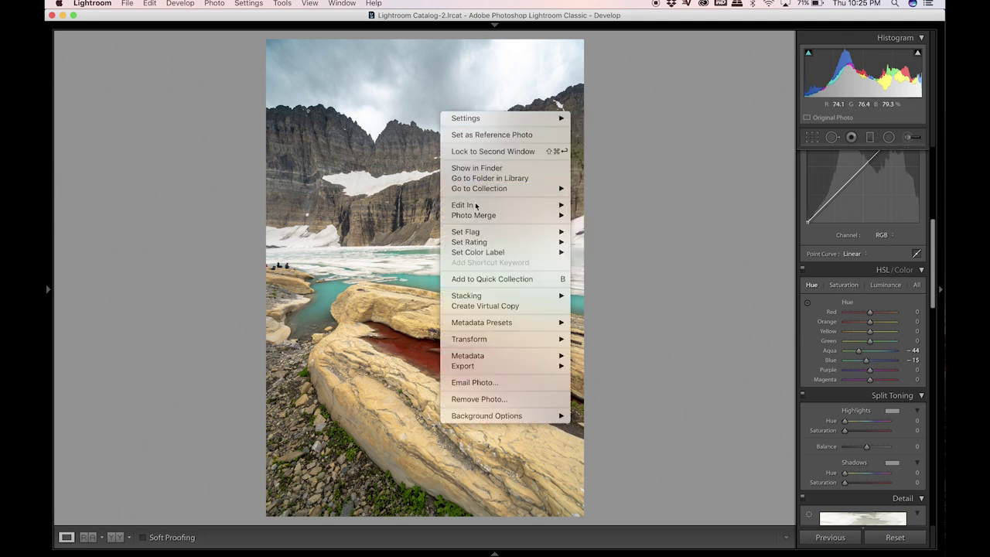
mouse_move(495, 204)
left_click(642, 205)
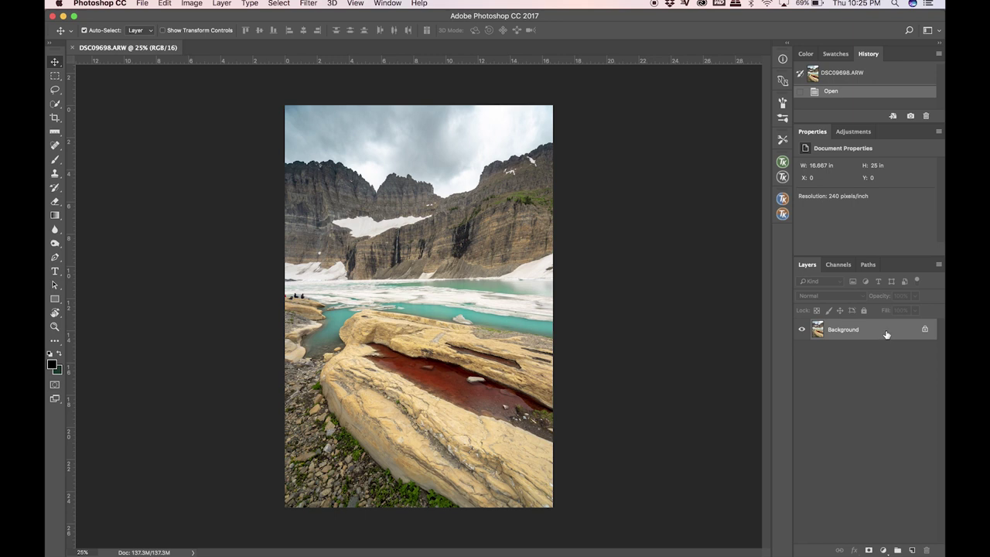
Duplicate Background into Layer 1 and start the Camera Raw Filter on it.
key("super+j")
mouse_move(884, 348)
left_mouse_down()
mouse_move(874, 379)
mouse_move(874, 553)
mouse_move(875, 354)
left_mouse_up()
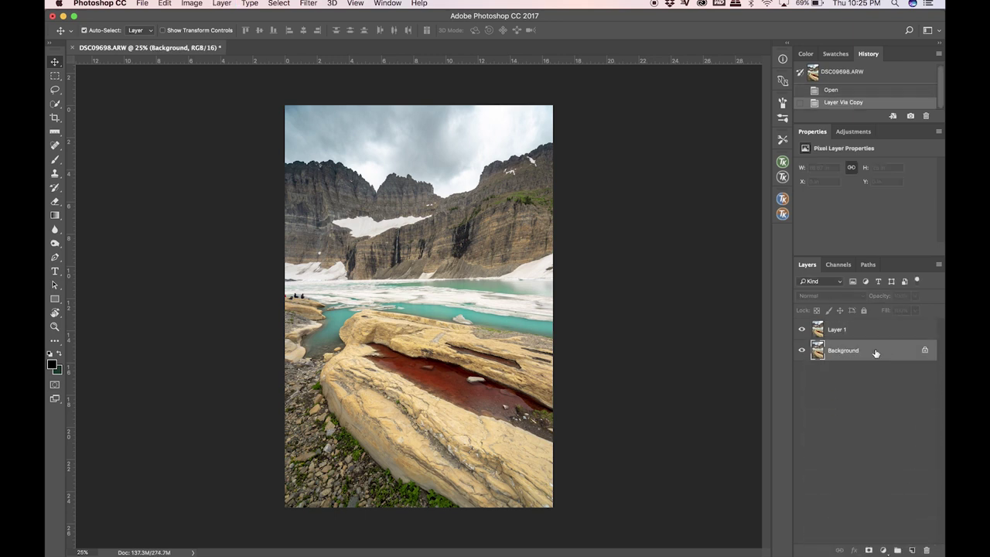
left_click(855, 335)
left_click(311, 3)
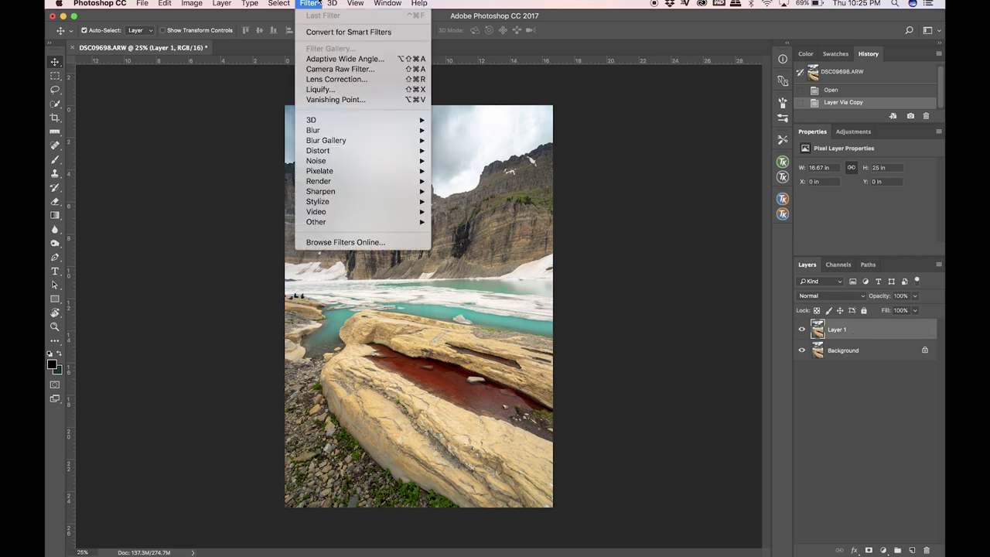
left_click(344, 70)
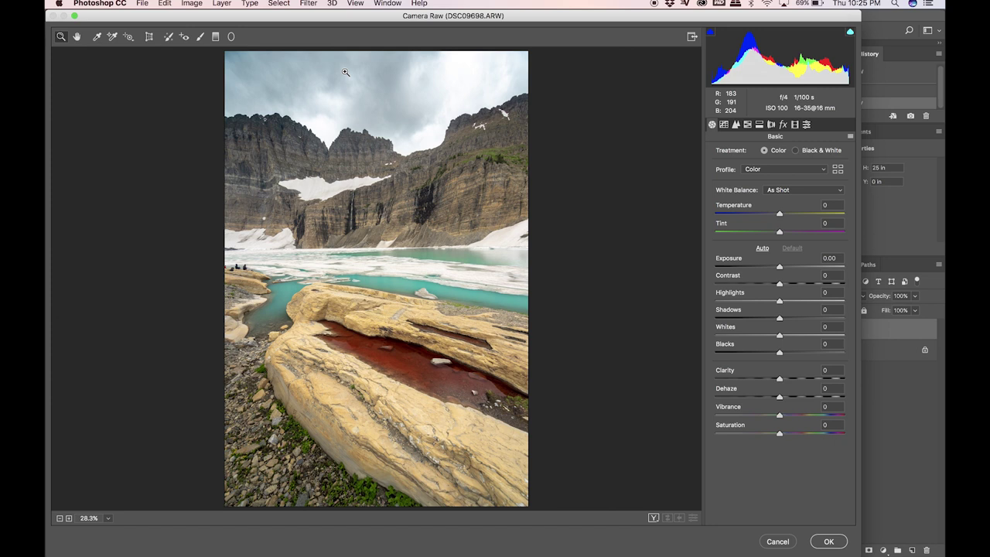
Boost Orange saturation to +48, shift Yellow hue to −28, add Dehaze +20, and apply.
left_click(747, 124)
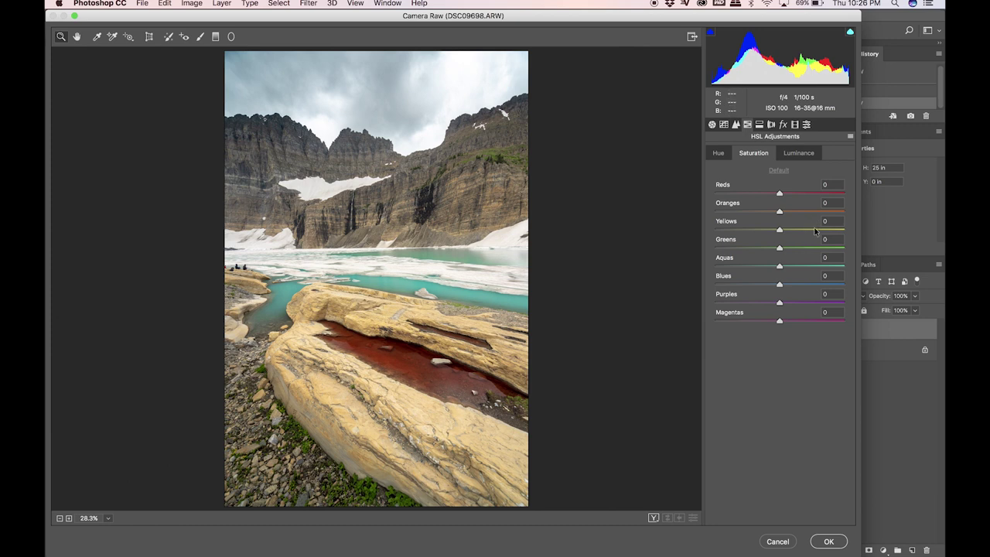
left_click_drag(803, 212, 805, 232)
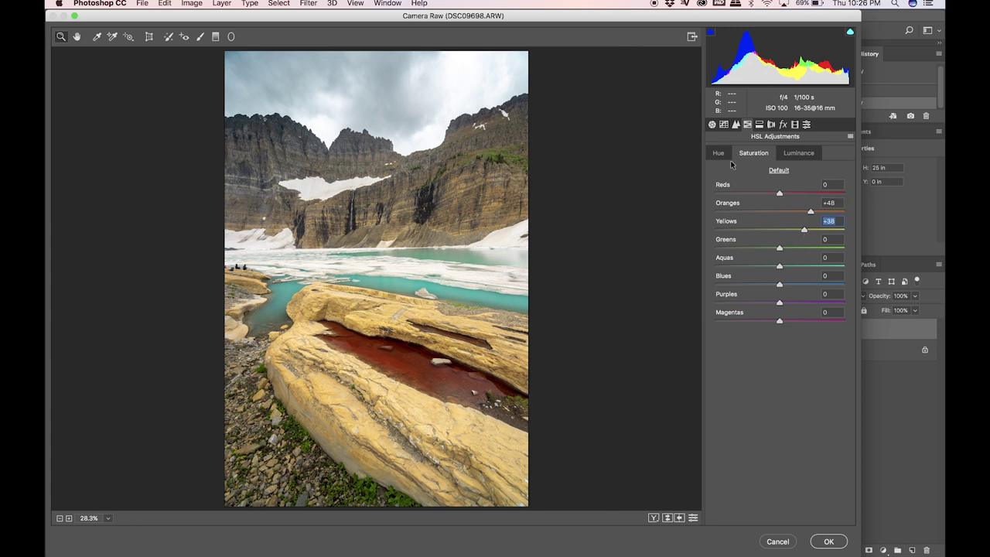
left_click(718, 152)
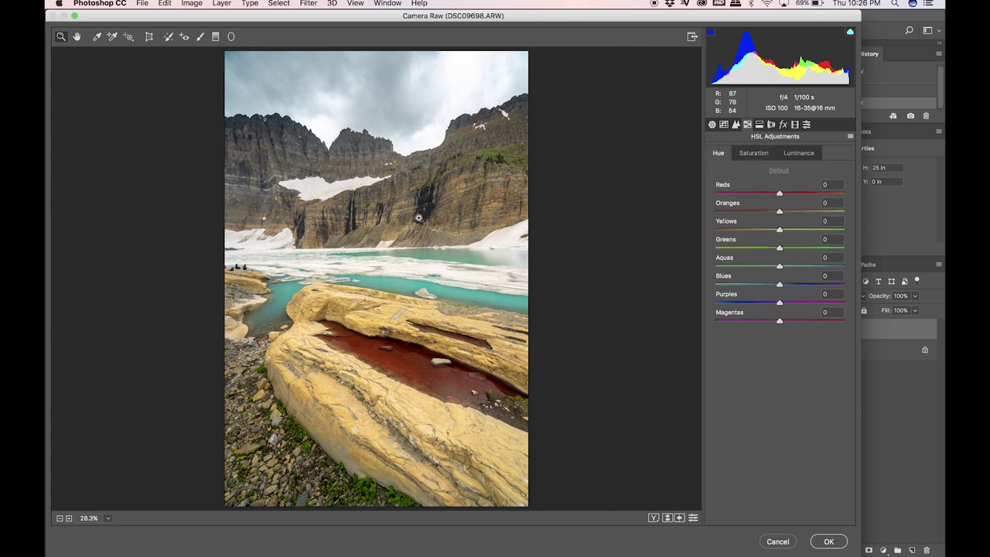
left_click_drag(779, 230, 770, 230)
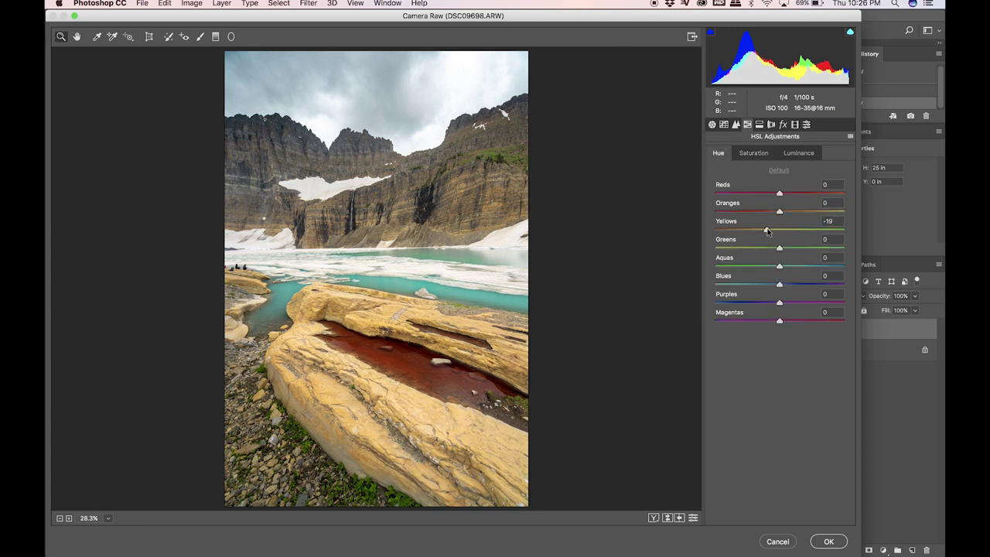
left_click_drag(768, 231, 768, 231)
left_click(712, 125)
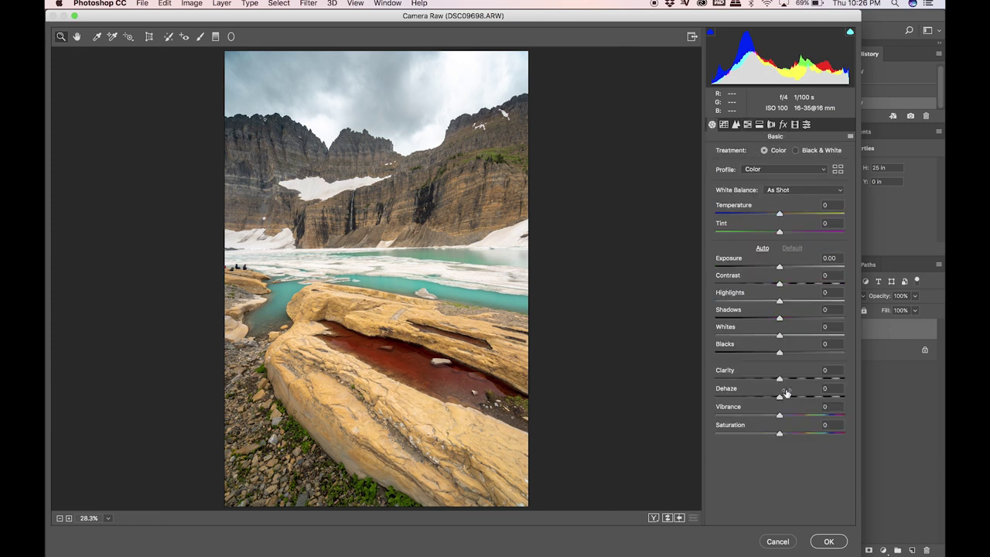
left_click_drag(786, 395, 793, 398)
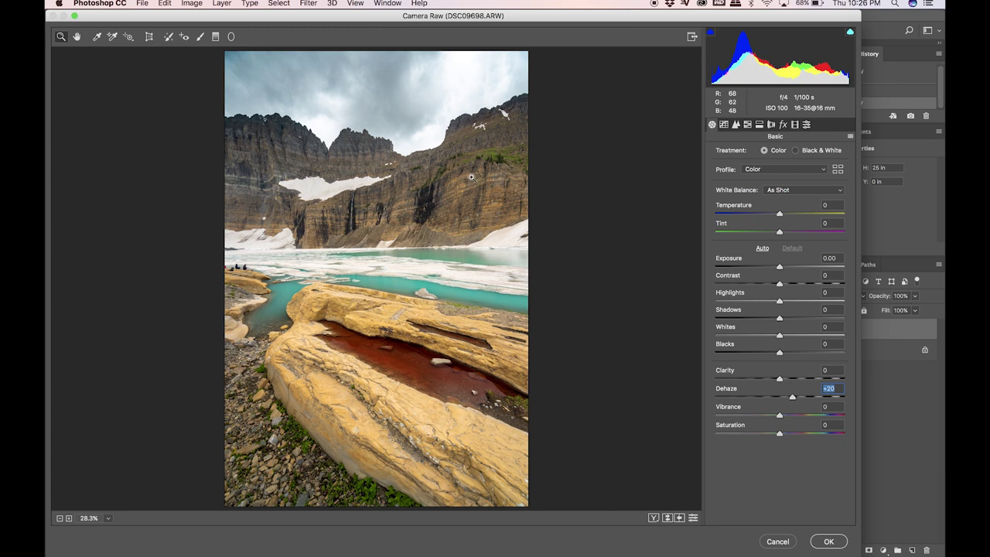
left_click(829, 541)
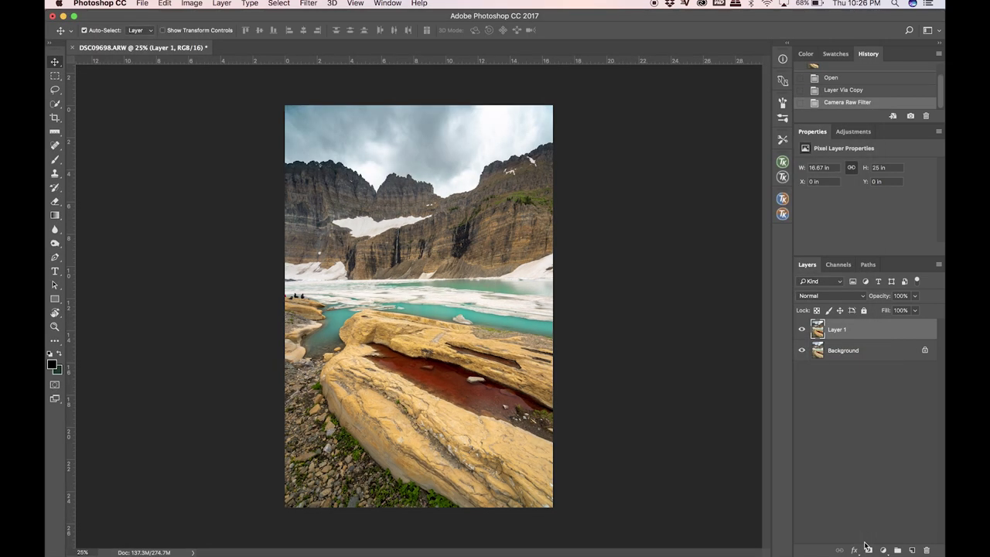
Add an inverted mask to Layer 1 and paint the edit back over the mountains with a 99% Normal brush.
left_click(867, 549)
key("super+i")
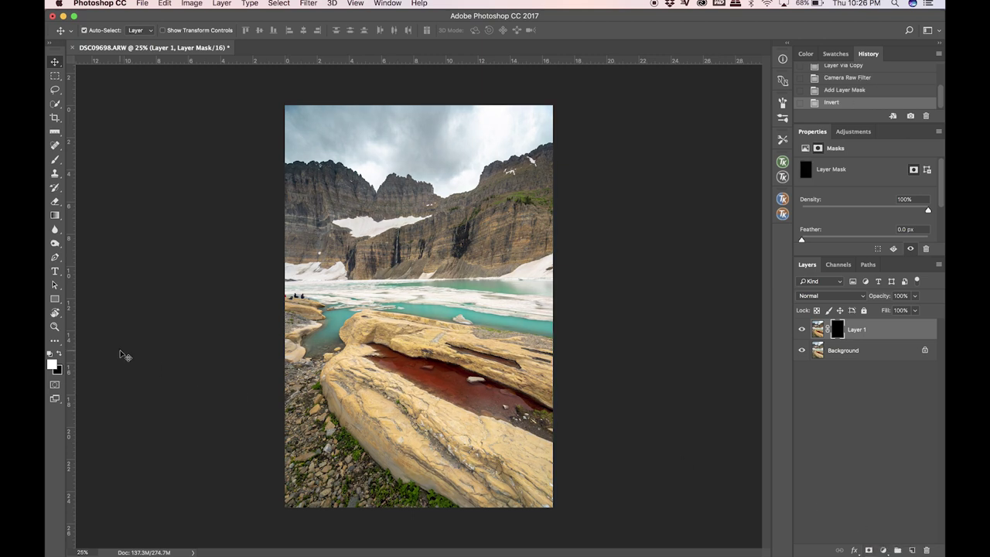
left_click(55, 160)
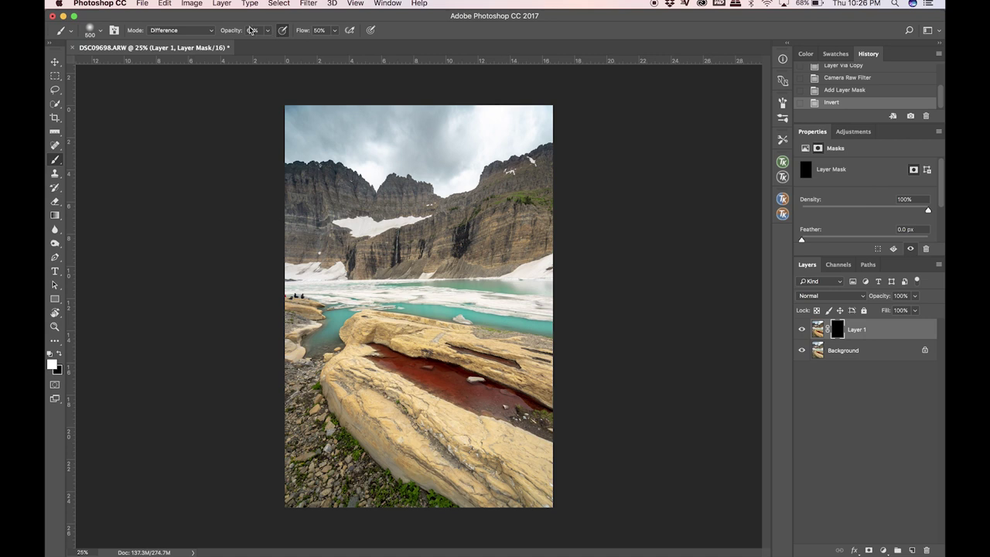
left_click_drag(237, 33, 319, 32)
left_click(210, 31)
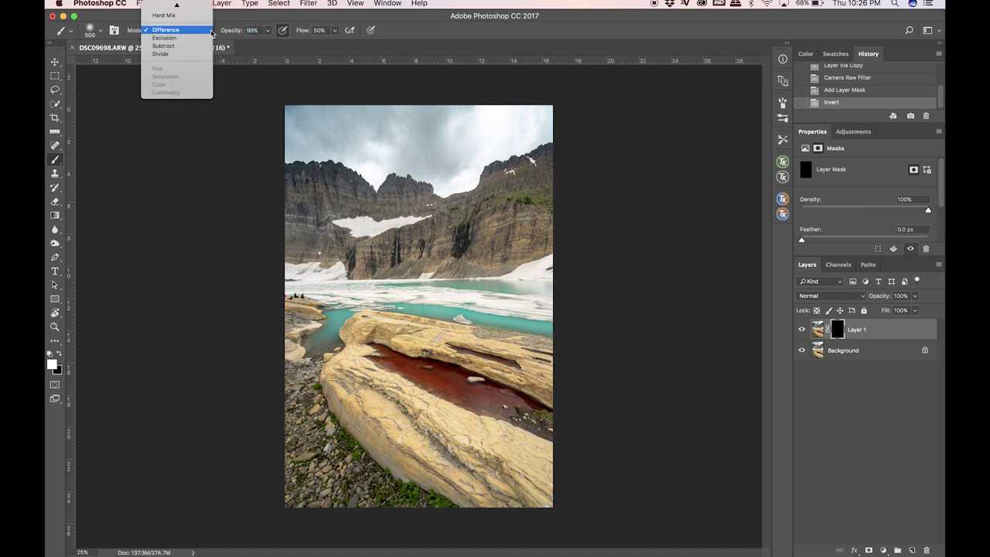
left_click(175, 9)
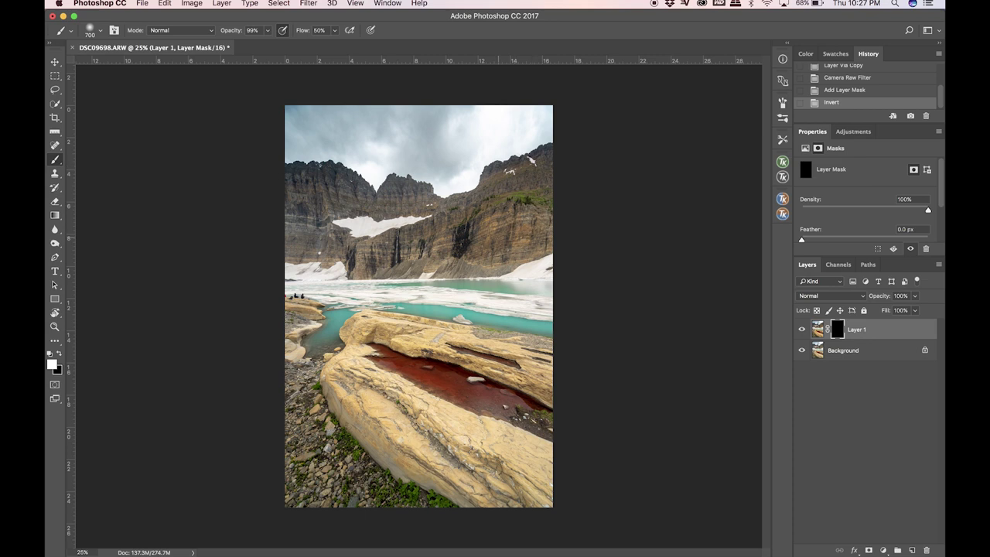
left_click_drag(332, 225, 511, 240)
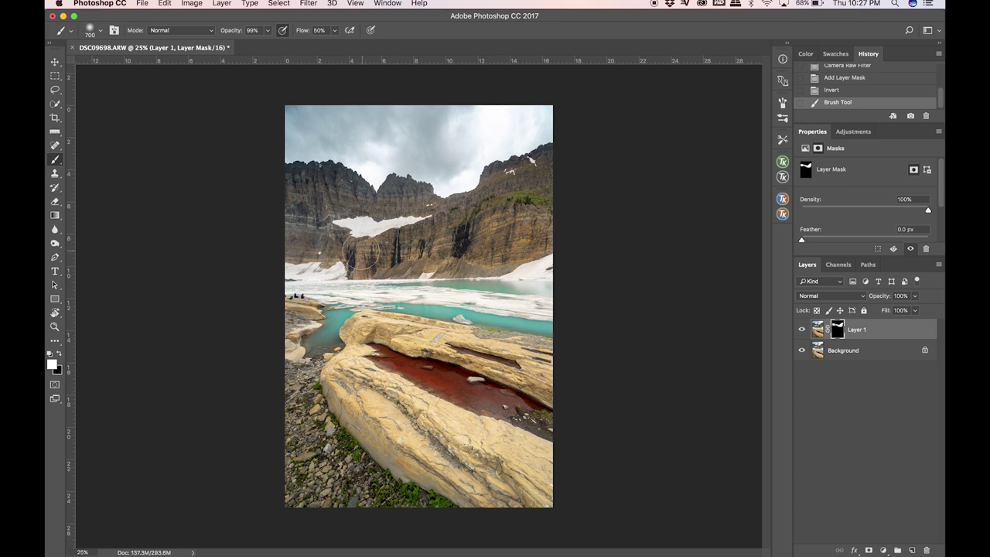
left_click(272, 224)
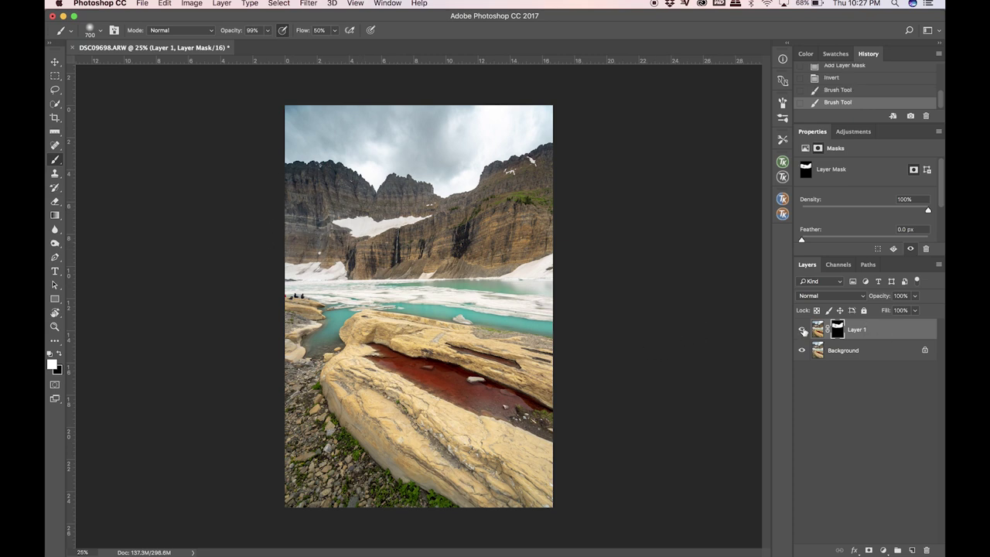
Lower Layer 1 to 81% opacity and stamp all visible layers into Layer 2.
left_click(802, 330)
left_click(802, 329)
left_click_drag(882, 297, 873, 298)
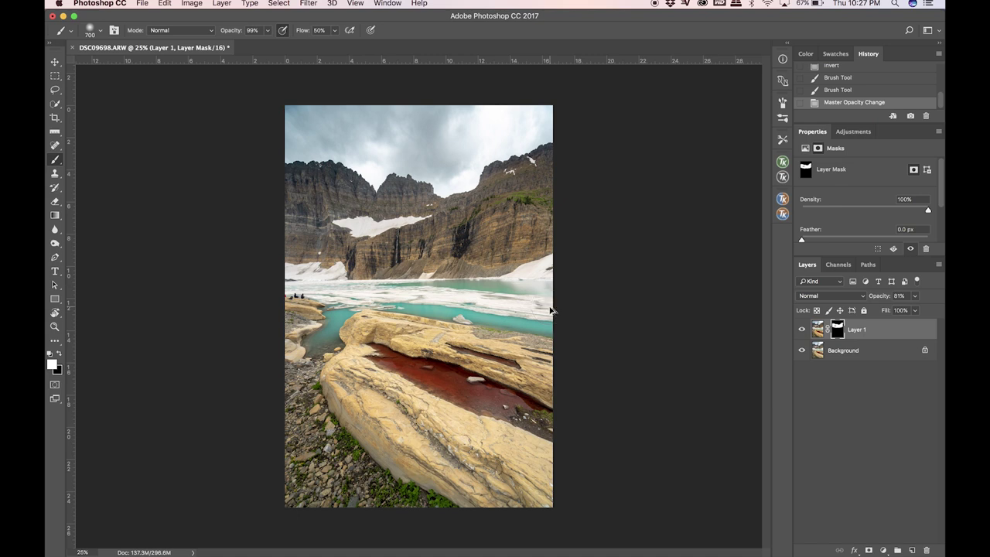
key("super+shift+alt+e")
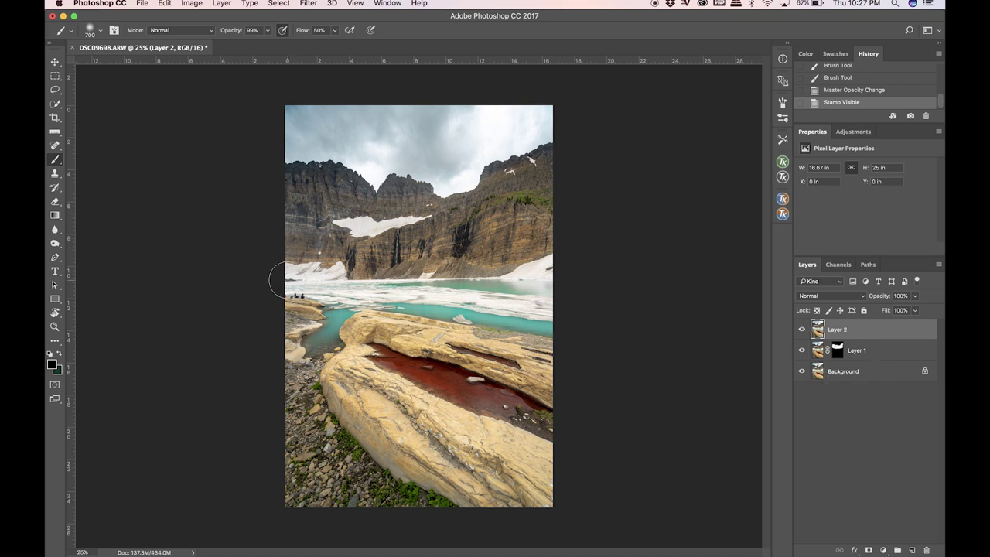
Spot-heal away the red-jacketed figure, the backpack and the patch beside the hikers.
left_click(54, 147)
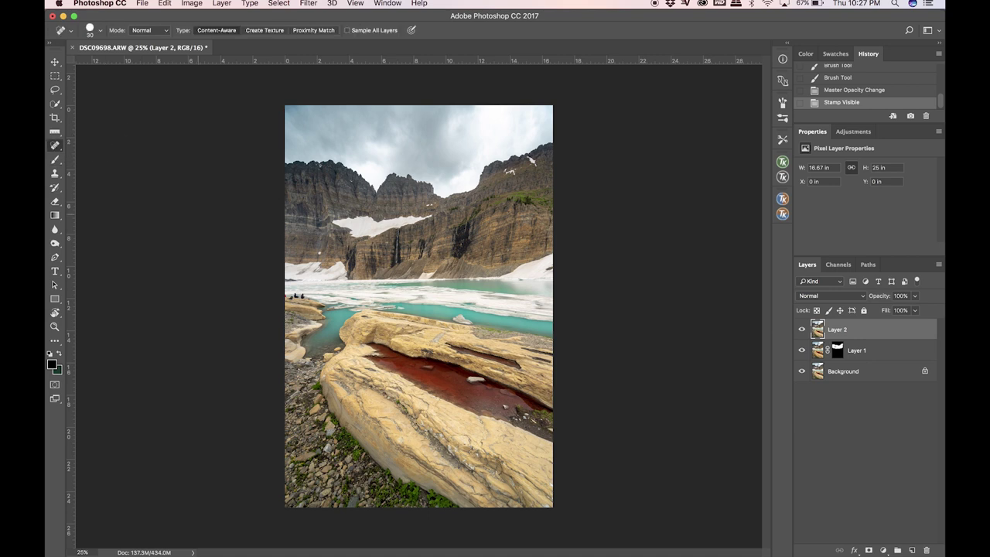
scroll(328, 315, "up", 6)
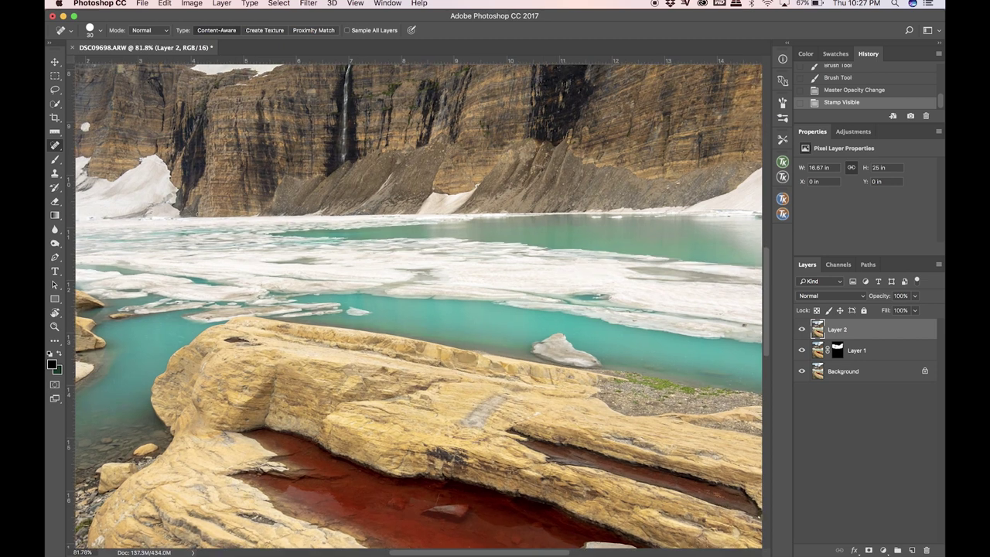
scroll(199, 214, "left", 5)
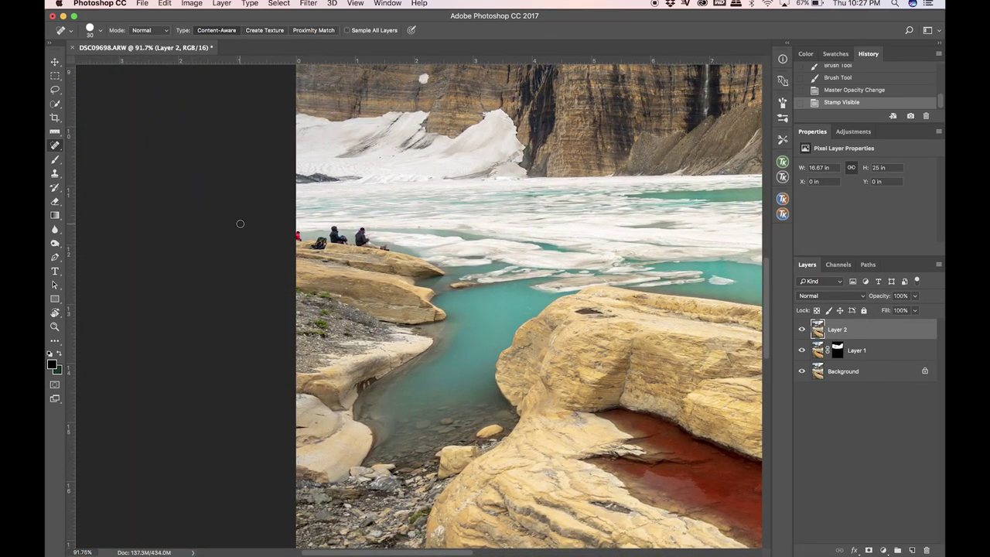
key("bracketright")
key("bracketright")
key("bracketright")
scroll(419, 302, "up", 3)
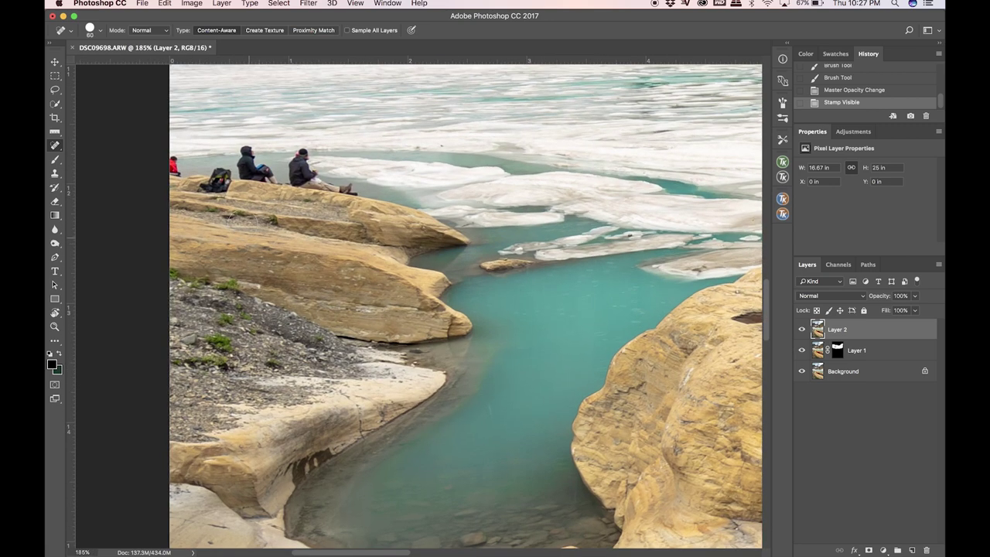
scroll(418, 302, "left", 3)
left_click(215, 175)
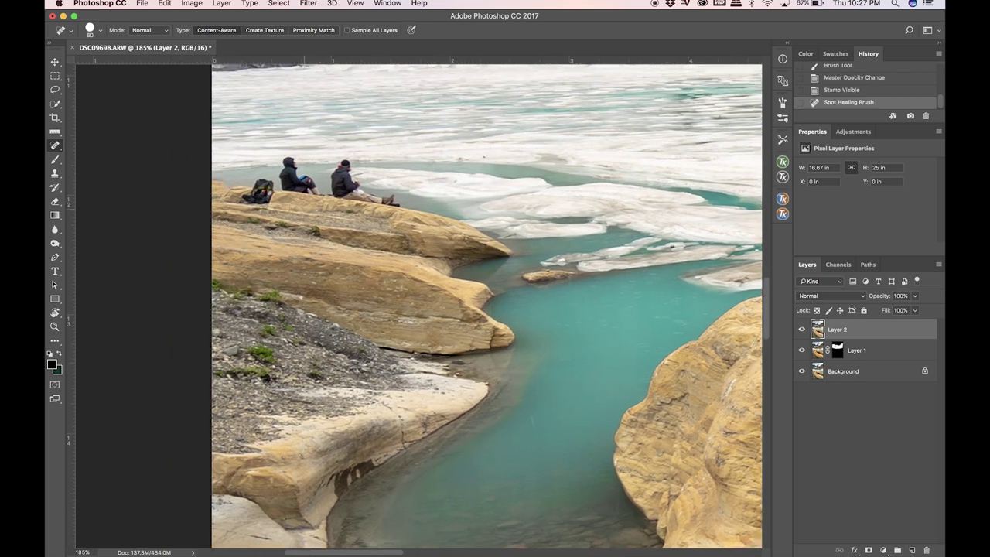
left_click_drag(267, 187, 251, 200)
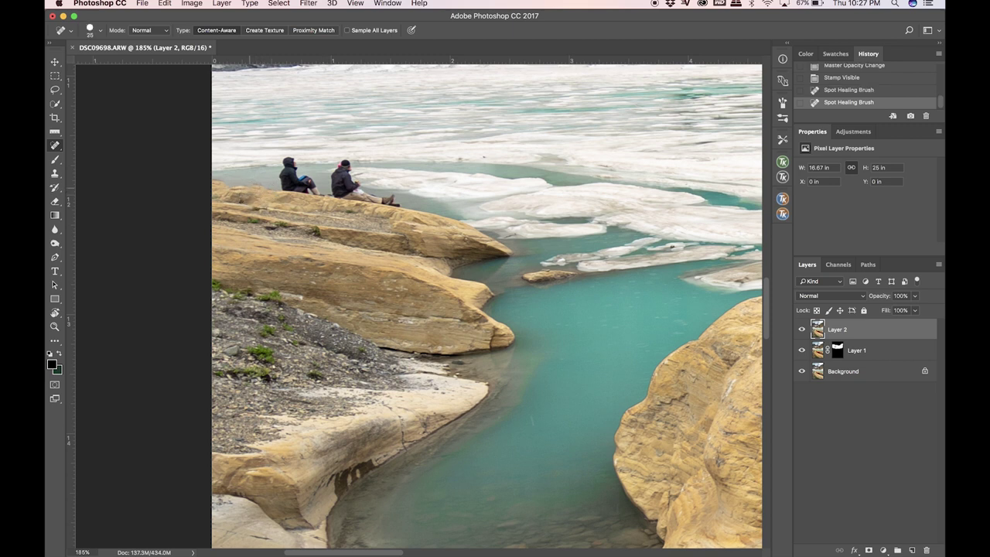
left_click_drag(251, 188, 263, 188)
Paint out the two seated hikers with a larger Spot Healing Brush.
key("bracketright")
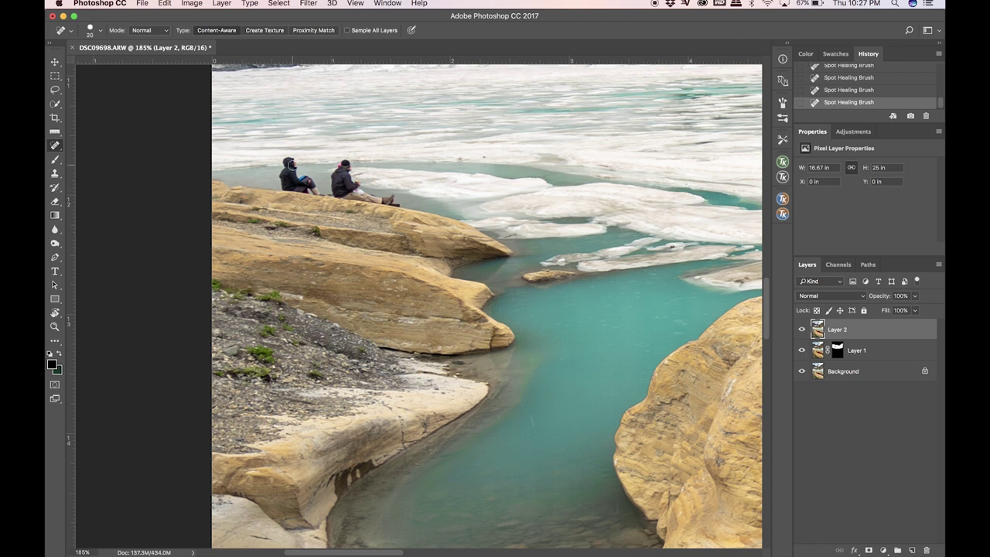
mouse_move(290, 170)
left_mouse_down()
mouse_move(283, 178)
mouse_move(292, 187)
mouse_move(320, 194)
mouse_move(283, 188)
mouse_move(338, 187)
left_mouse_up()
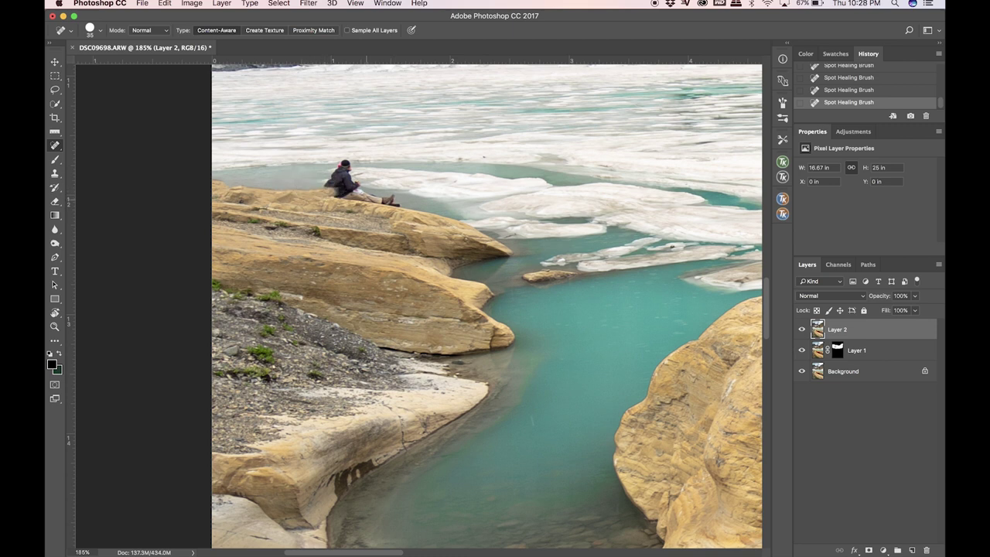
left_click_drag(397, 200, 294, 186)
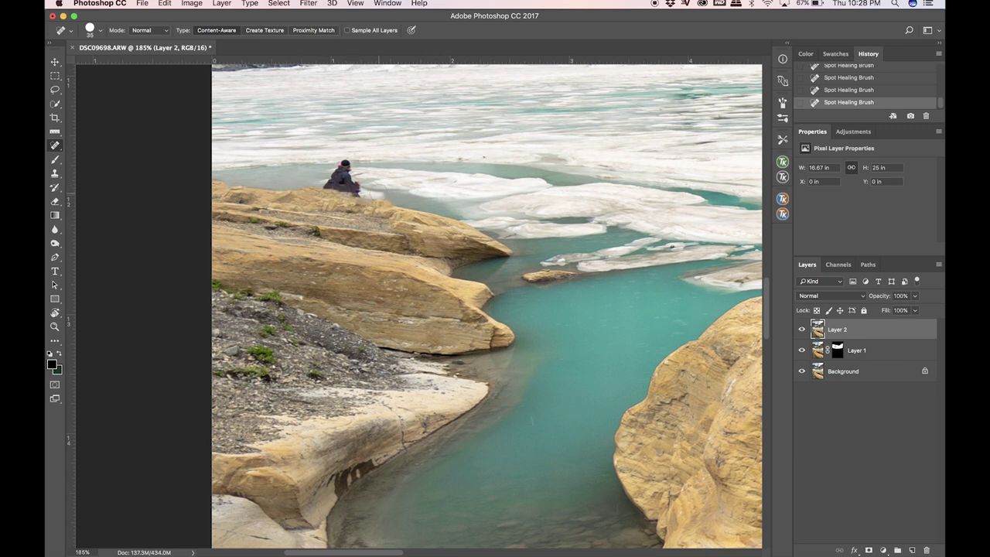
mouse_move(344, 166)
left_mouse_down()
mouse_move(322, 183)
mouse_move(362, 187)
mouse_move(352, 176)
mouse_move(364, 187)
mouse_move(344, 189)
mouse_move(377, 198)
mouse_move(285, 185)
left_mouse_up()
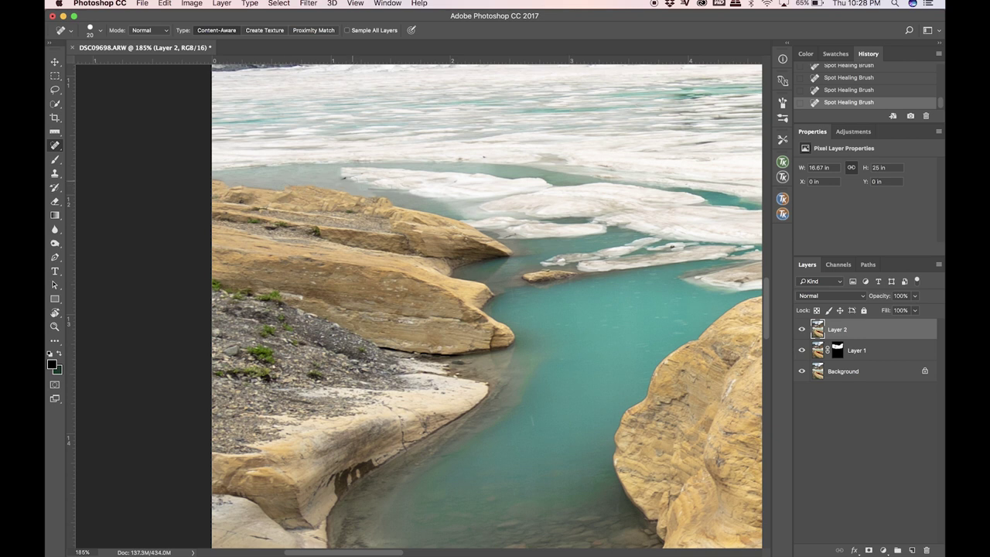
left_click(55, 173)
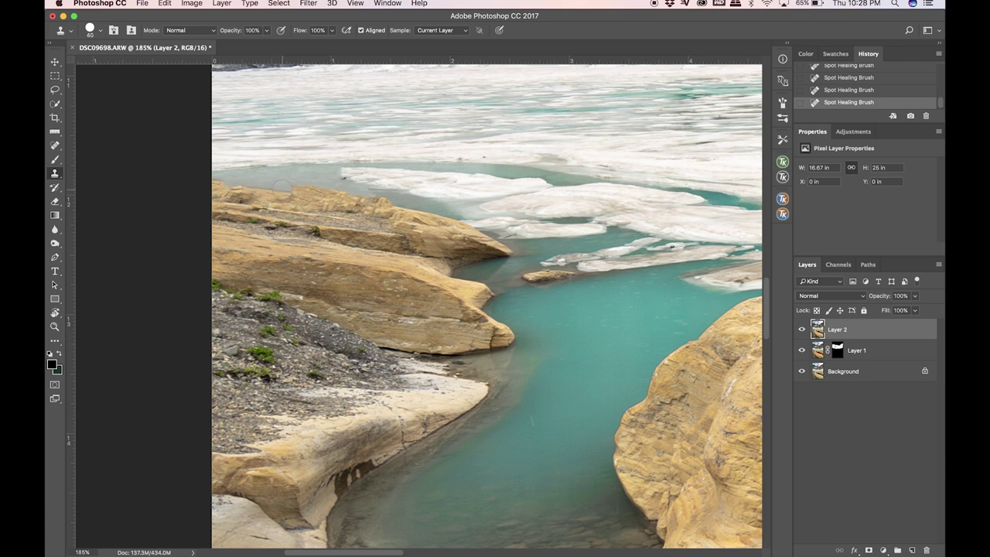
Clone rock texture over four leftover marks on the shoreline and stamp everything into Layer 3.
left_click(282, 187)
left_click(297, 193)
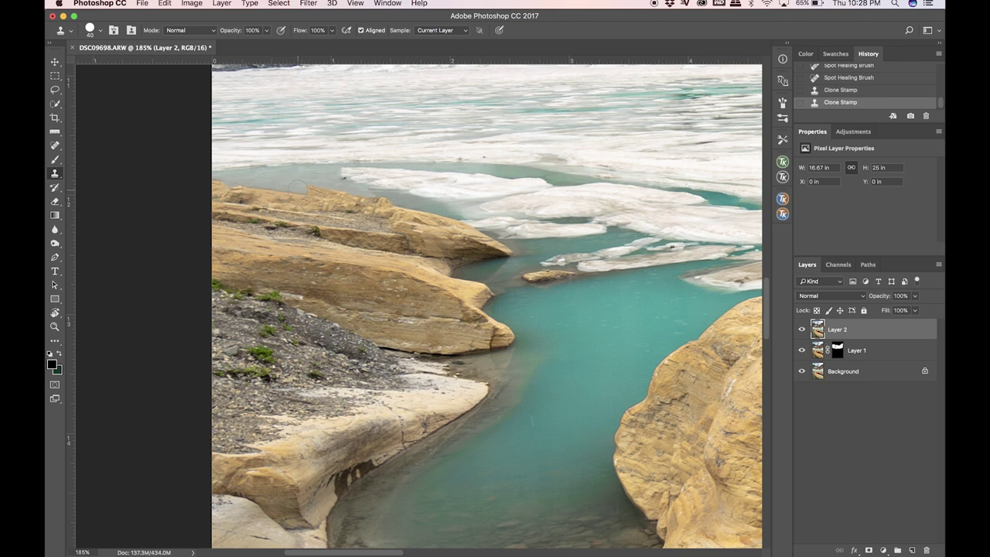
left_click(313, 188)
left_click(333, 189)
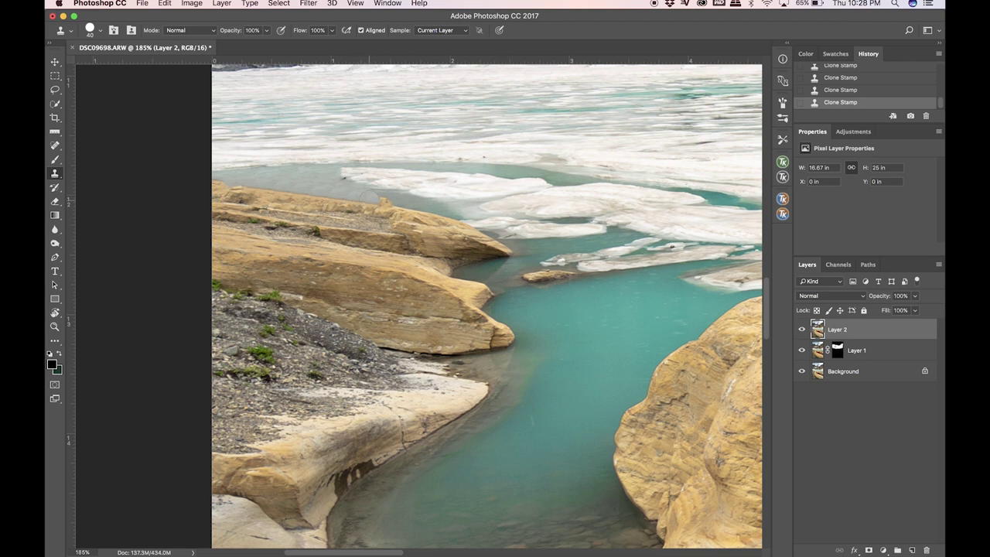
key("bracketright")
key("bracketleft")
key("alt+shift+super+e")
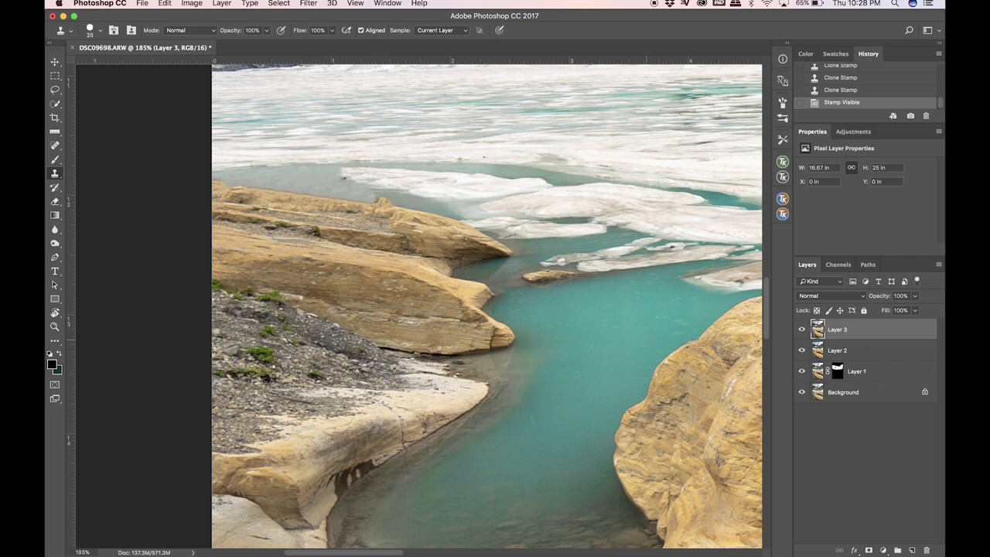
Spot-heal the blemishes across the upper rock top, redoing one streak after an undo.
left_click(55, 146)
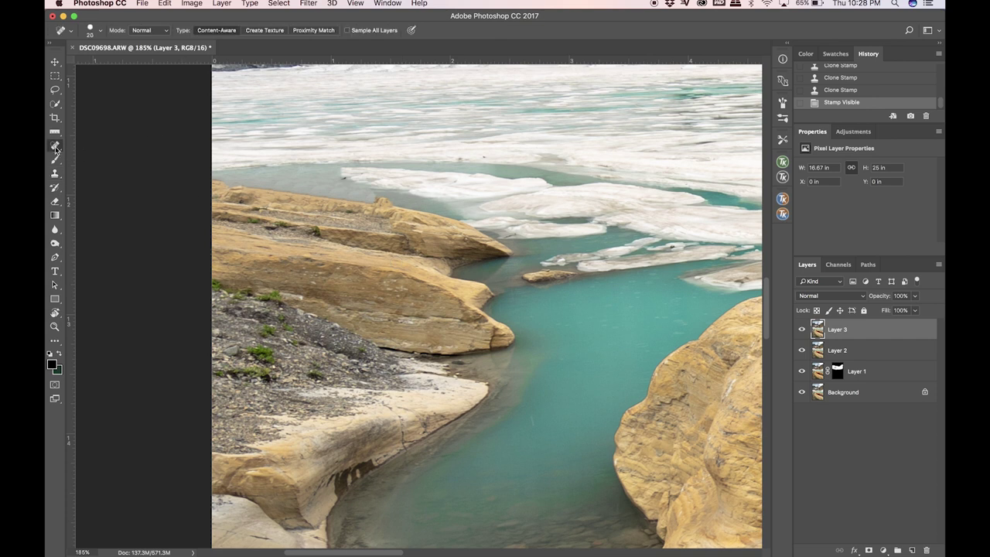
scroll(422, 302, "up", 3)
scroll(417, 305, "up", 3)
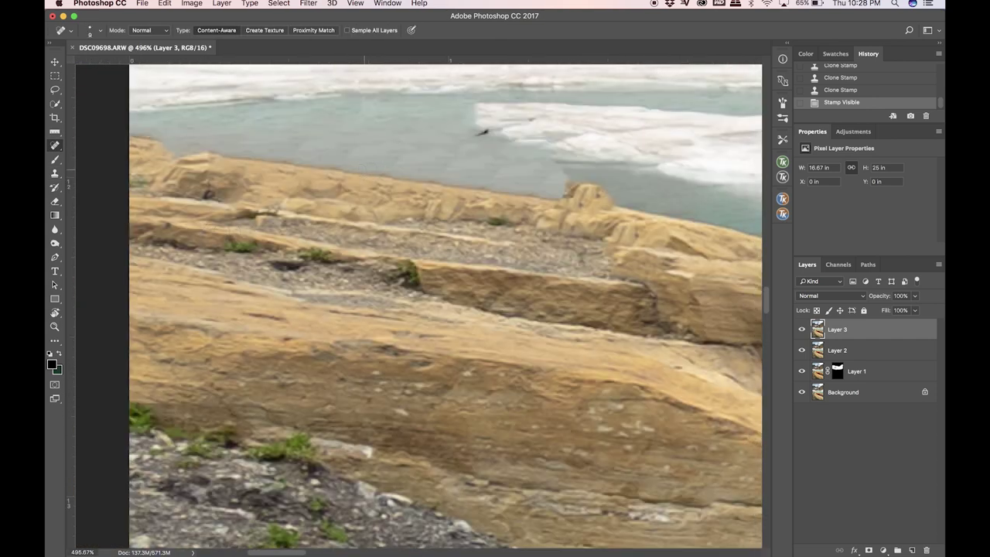
mouse_move(346, 161)
left_mouse_down()
mouse_move(343, 148)
mouse_move(357, 147)
mouse_move(294, 147)
mouse_move(310, 144)
left_mouse_up()
mouse_move(397, 167)
left_mouse_down()
mouse_move(393, 155)
mouse_move(411, 151)
left_mouse_up()
left_click(370, 162)
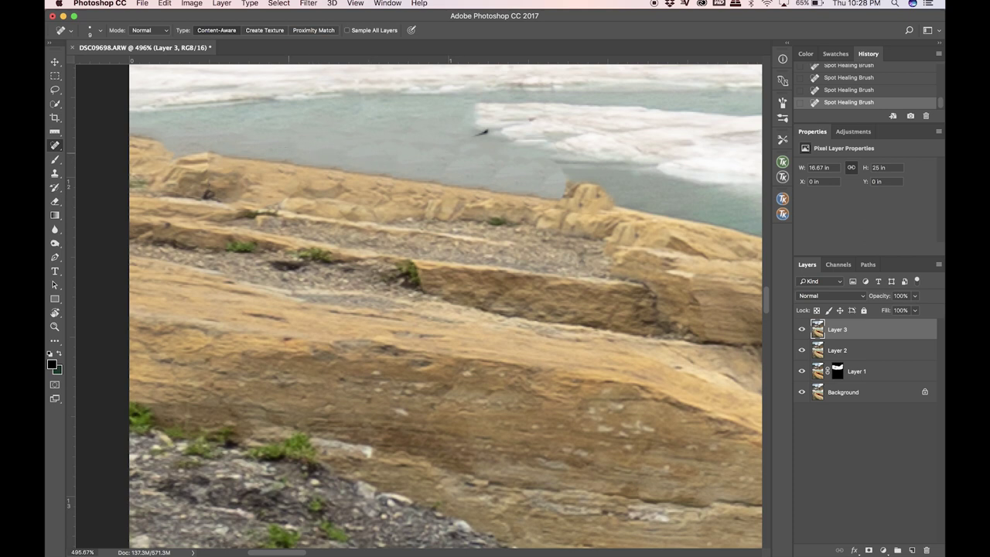
left_click(381, 173)
left_click(335, 167)
left_click(431, 179)
left_click(534, 193)
left_click(480, 133)
mouse_move(553, 170)
left_mouse_down()
mouse_move(569, 189)
mouse_move(549, 195)
mouse_move(530, 181)
mouse_move(557, 176)
mouse_move(556, 193)
left_mouse_up()
key("super+z")
mouse_move(558, 173)
left_mouse_down()
mouse_move(541, 161)
mouse_move(484, 161)
mouse_move(480, 172)
mouse_move(415, 152)
mouse_move(486, 165)
mouse_move(447, 172)
left_mouse_up()
Spot-heal the remaining small marks along the rock edge at the waterline.
left_click_drag(275, 161, 311, 159)
left_click_drag(321, 176, 394, 186)
mouse_move(461, 198)
left_mouse_down()
mouse_move(472, 201)
mouse_move(431, 193)
left_mouse_up()
left_click(445, 194)
left_click_drag(298, 184, 311, 185)
left_click(341, 181)
left_click_drag(370, 186, 385, 185)
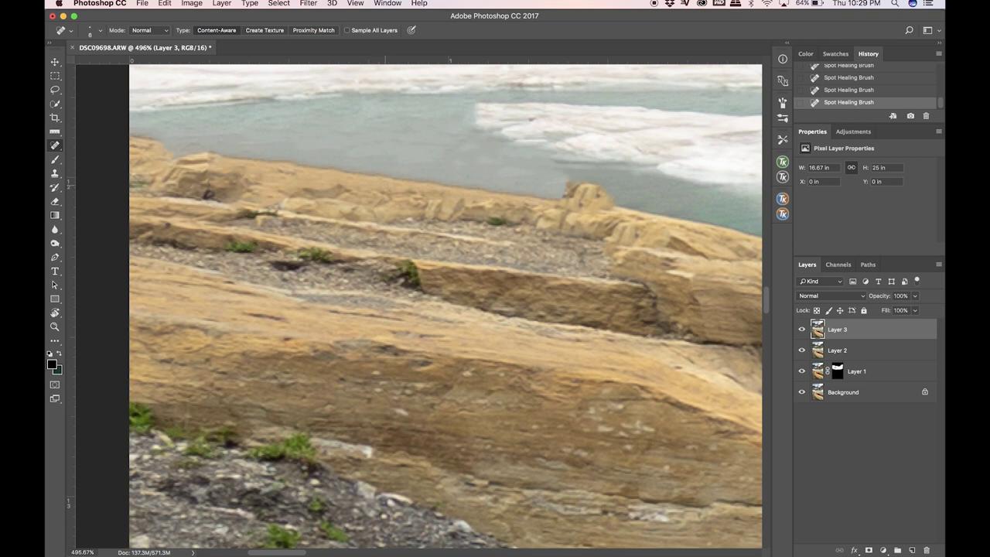
left_click(411, 192)
left_click(415, 193)
left_click_drag(414, 191, 407, 189)
scroll(405, 187, "down", 5)
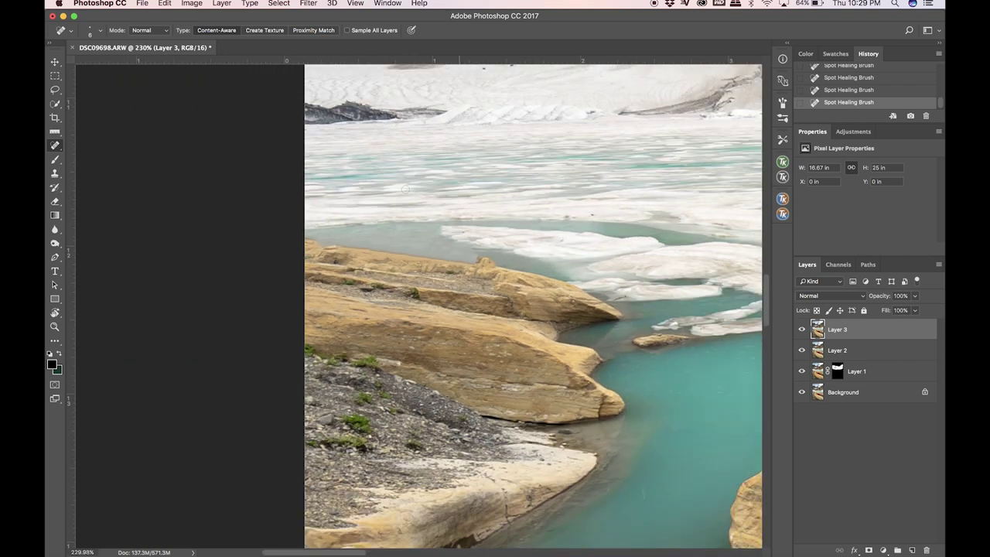
scroll(406, 188, "down", 6)
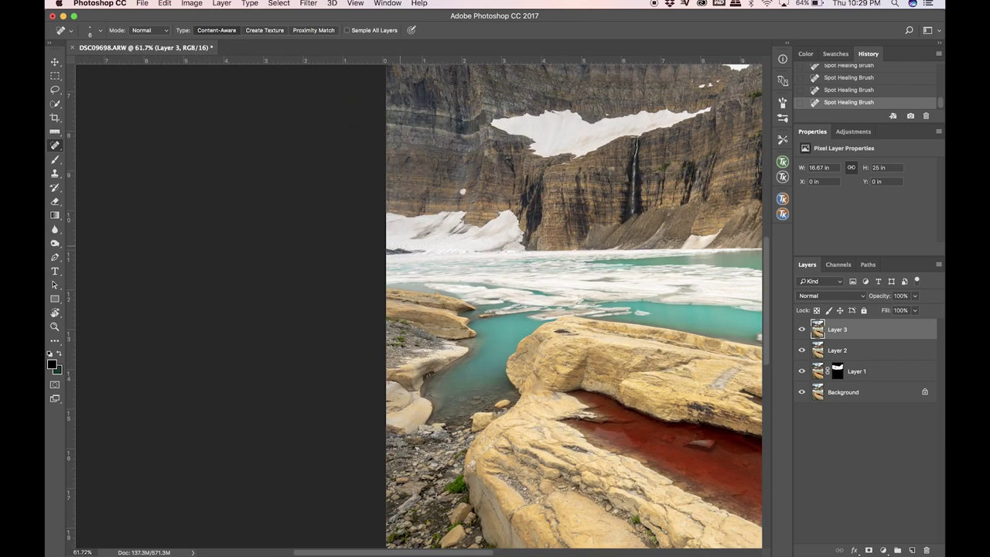
scroll(396, 193, "down", 4)
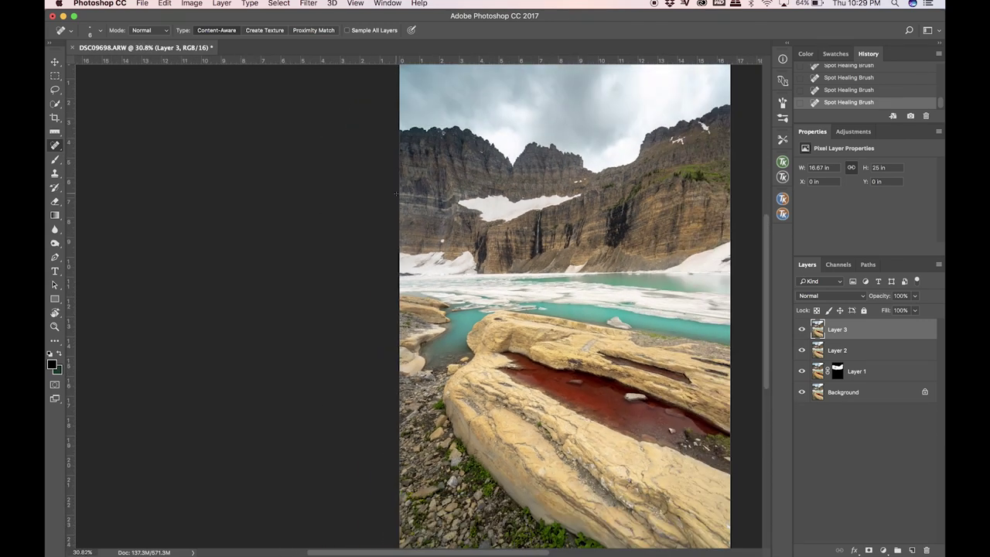
scroll(396, 193, "down", 1)
scroll(396, 192, "down", 2)
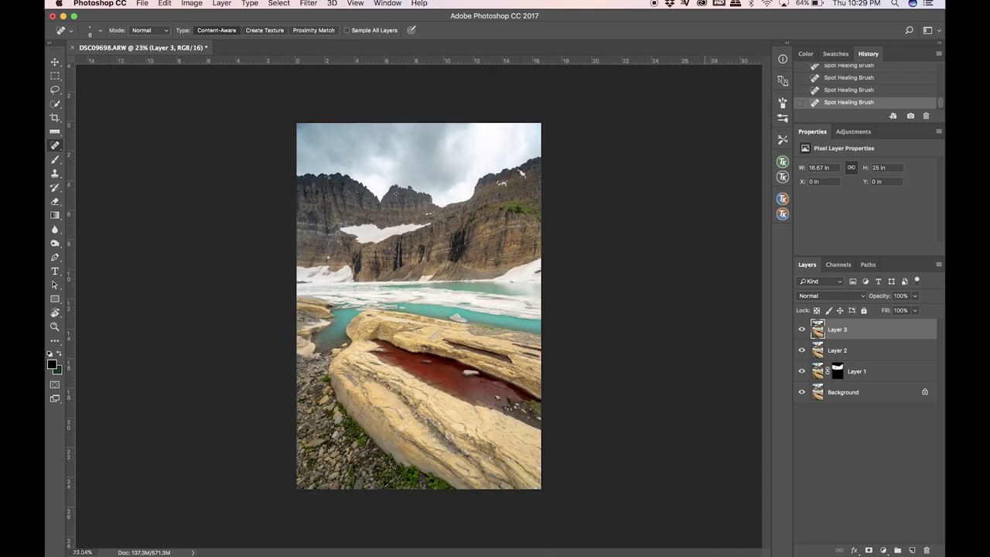
scroll(417, 324, "up", 5)
scroll(418, 325, "up", 6)
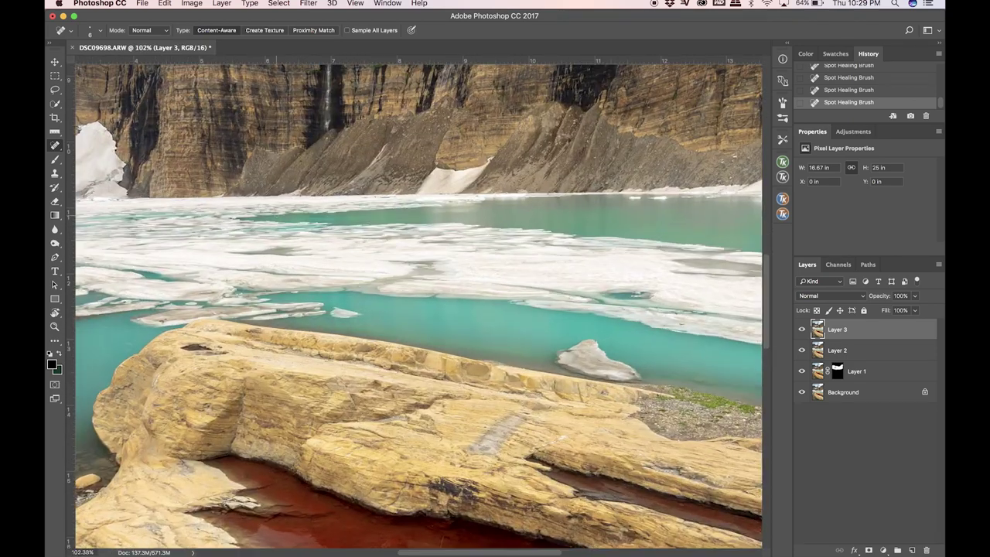
scroll(420, 309, "up", 3)
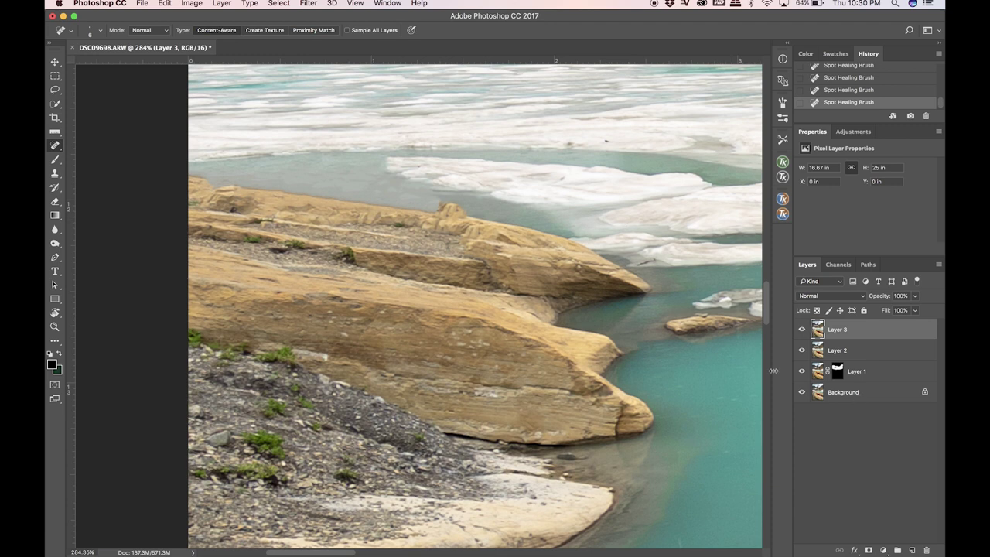
Add a new Layer 4 and set the foreground colour to a grey-green sampled from the water.
left_click(911, 550)
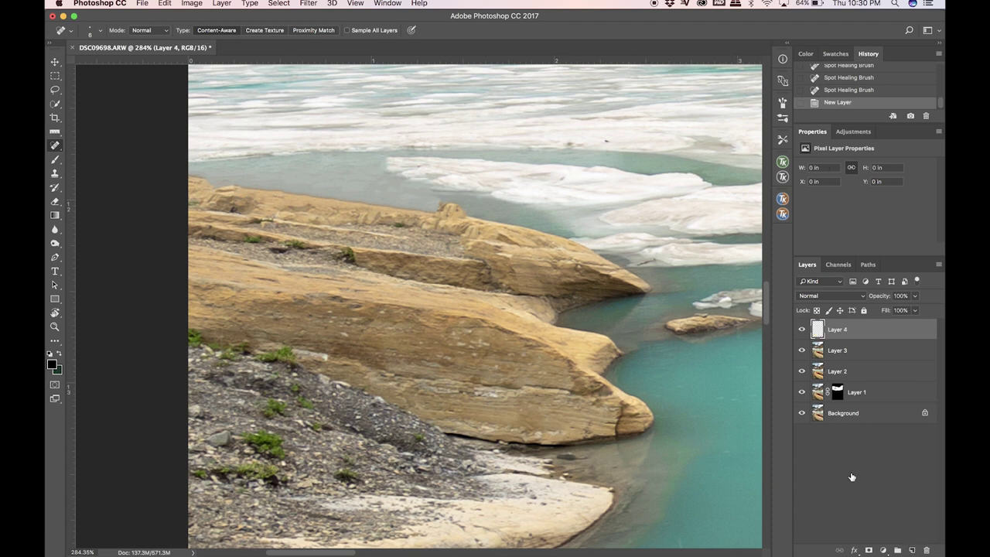
left_click(53, 366)
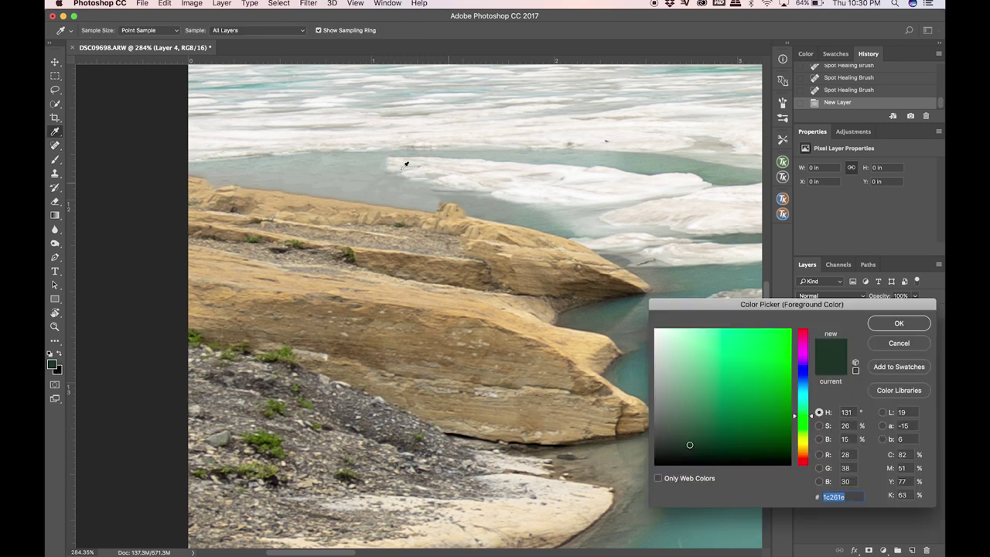
left_click(306, 155)
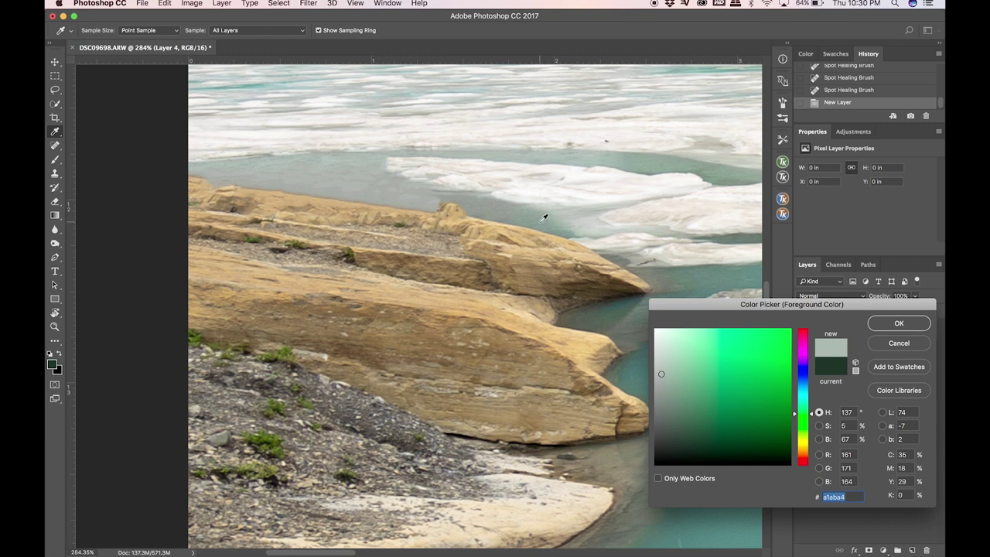
left_click(543, 218)
left_click(897, 322)
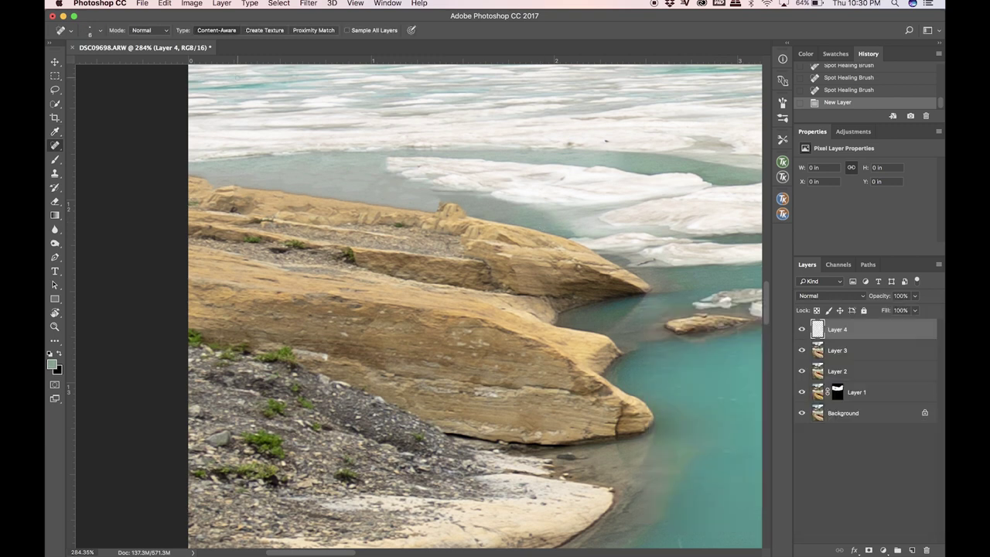
Set the brush to 18% opacity and shrink it to 40 px.
left_click(54, 160)
left_click_drag(242, 36, 232, 34)
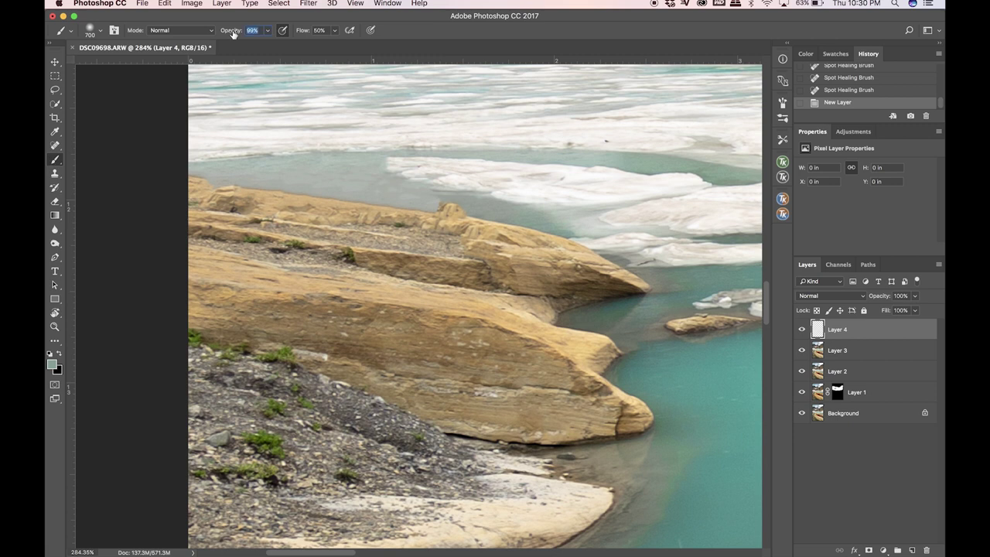
type("1")
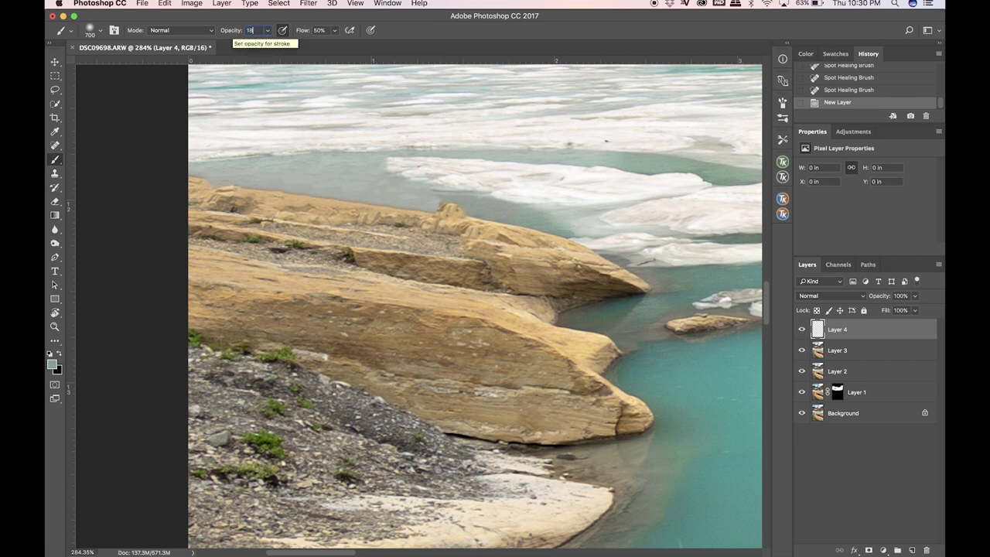
type("8")
key("Return")
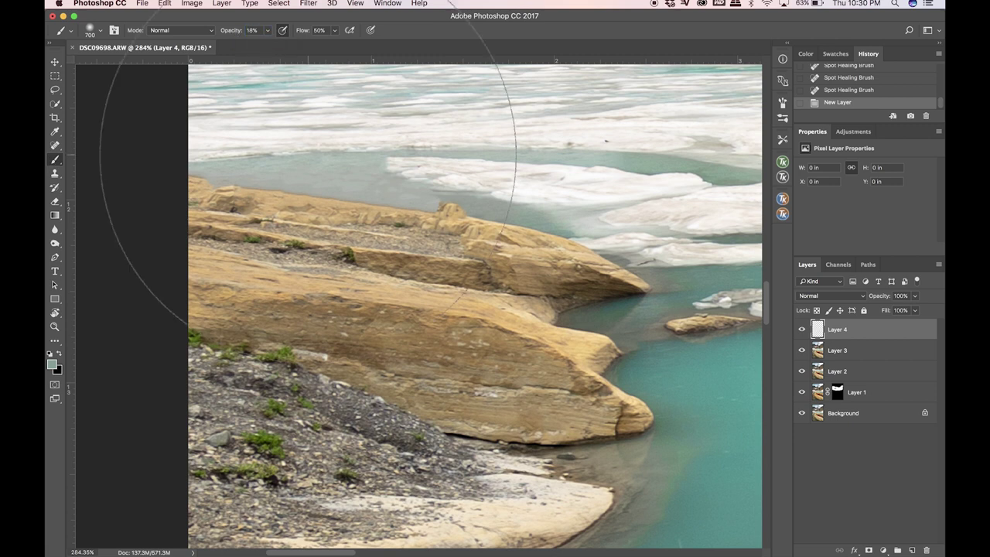
key("bracketleft")
key("bracketleft")
key("bracketleft")
key("bracketleft")
key("bracketleft")
key("bracketleft")
key("bracketleft")
key("bracketleft")
key("bracketleft")
key("bracketleft")
key("bracketleft")
key("bracketleft")
key("bracketleft")
key("bracketleft")
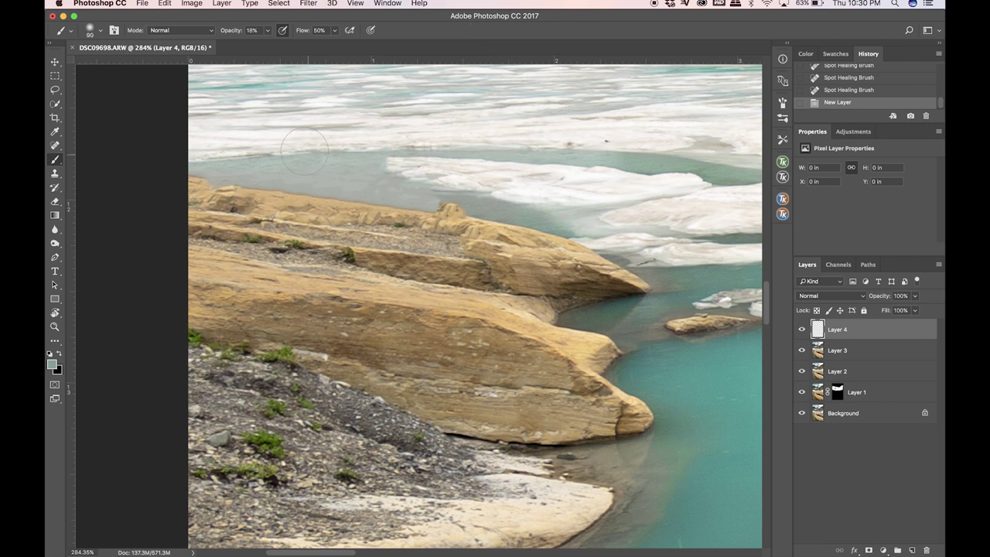
key("bracketleft")
key("bracketleft")
Paint faint strokes over the water along the rocks out to the photo's left edge.
mouse_move(302, 179)
left_mouse_down()
mouse_move(247, 172)
mouse_move(308, 175)
mouse_move(237, 172)
mouse_move(324, 182)
mouse_move(298, 182)
left_mouse_up()
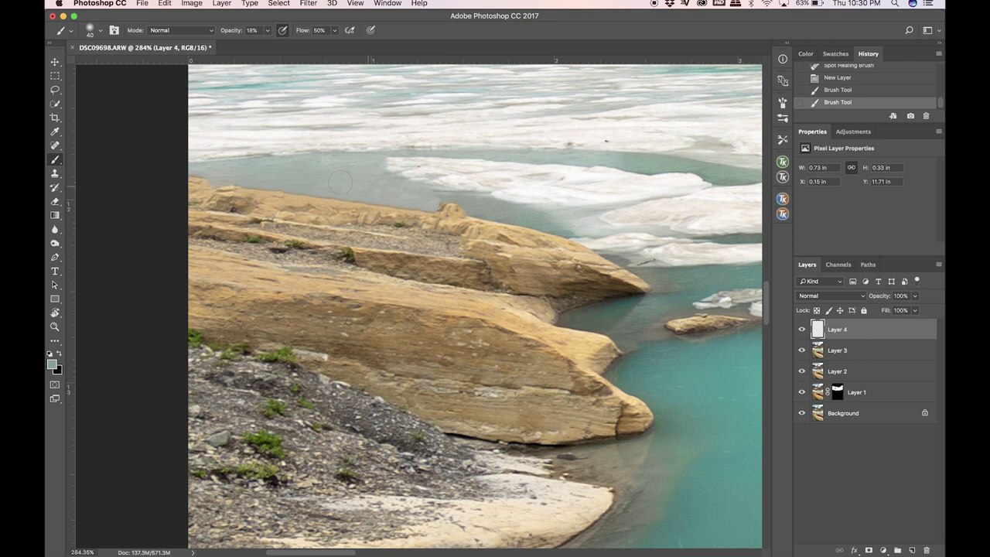
left_click_drag(378, 191, 410, 196)
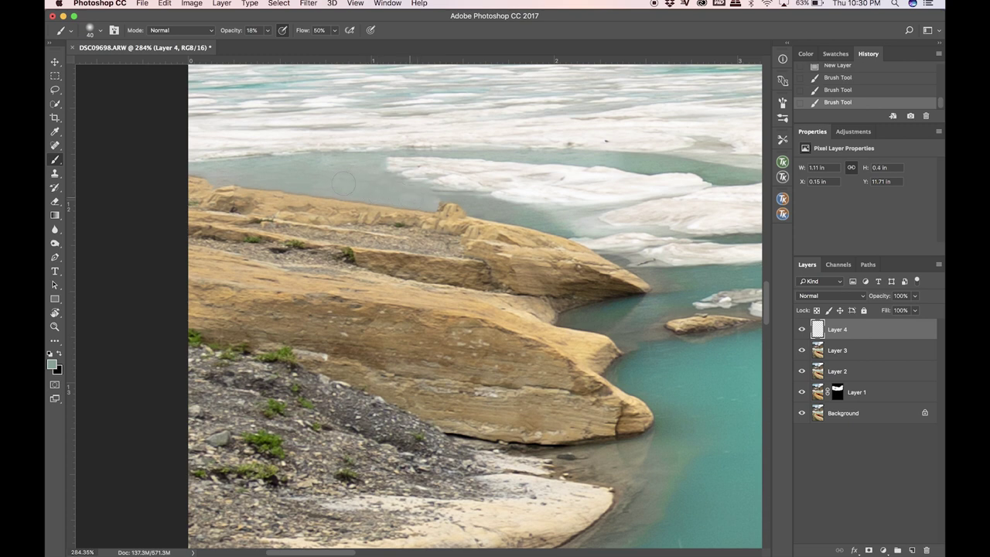
left_click_drag(344, 183, 368, 188)
left_click_drag(250, 172, 193, 175)
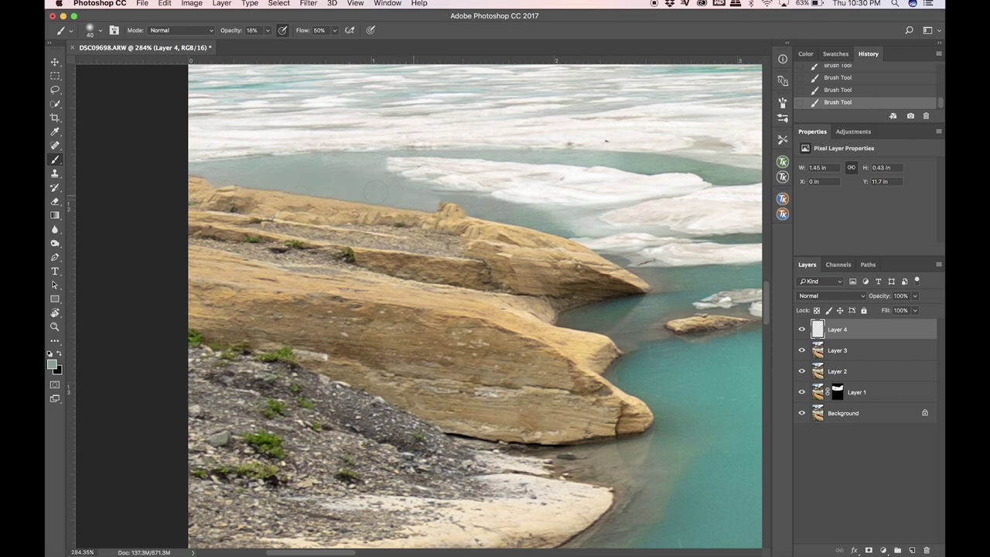
left_click_drag(223, 165, 193, 169)
key("bracketleft")
key("bracketleft")
key("bracketleft")
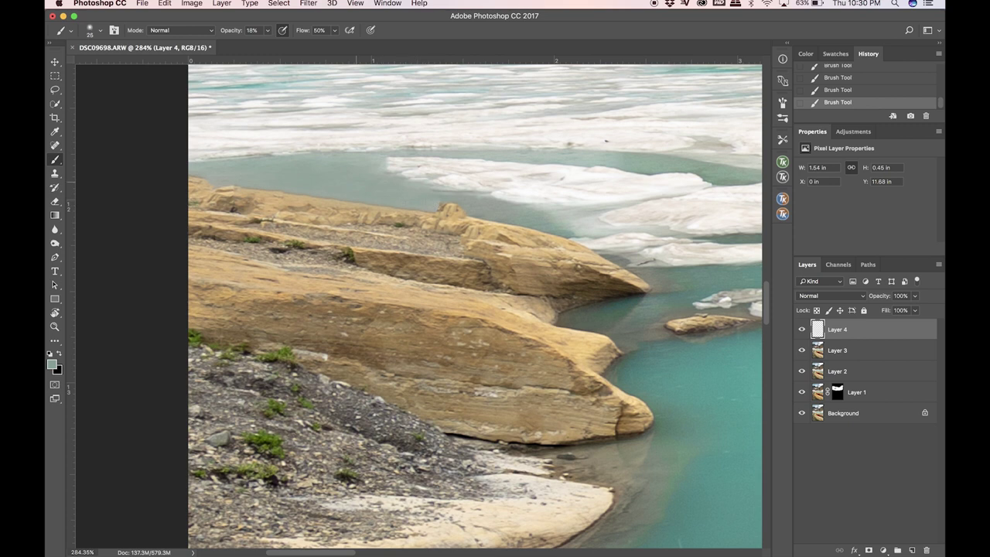
Stamp all visible layers into Layer 5 and hide Layers 1–4 beneath it.
scroll(297, 166, "down", 10)
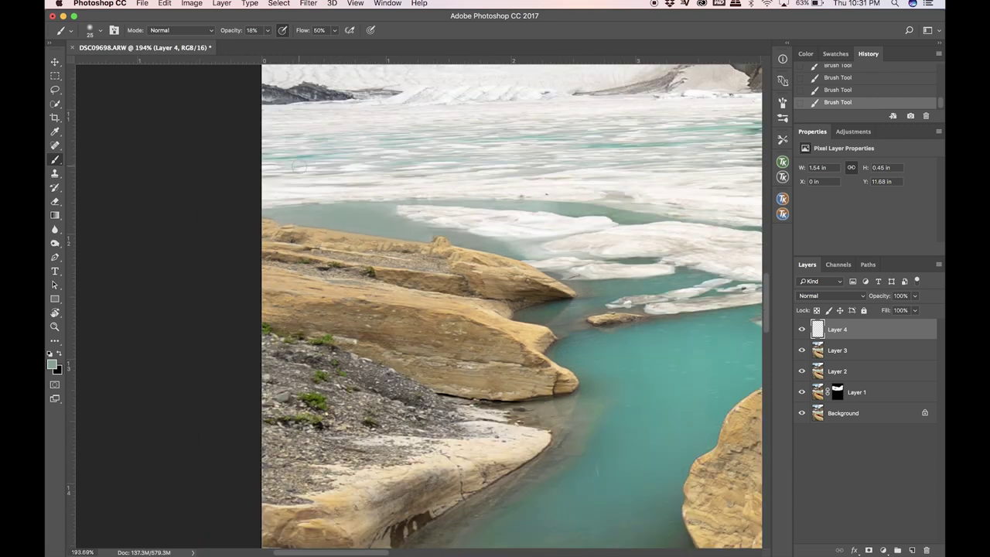
scroll(298, 166, "down", 5)
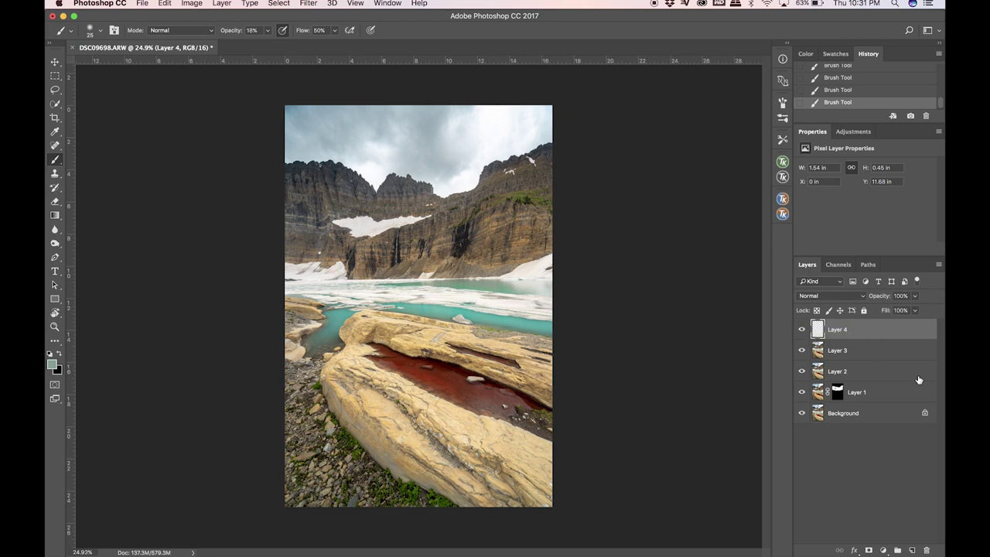
key("super+alt+shift+e")
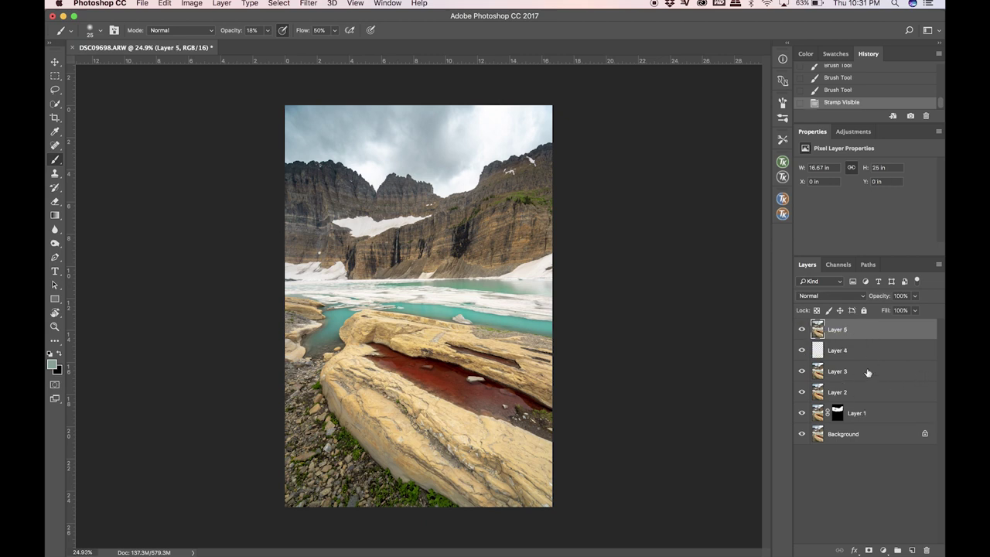
left_click(804, 351)
left_click_drag(802, 372, 802, 412)
Toggle Layer 5's visibility twice to compare before and after.
left_click(801, 332)
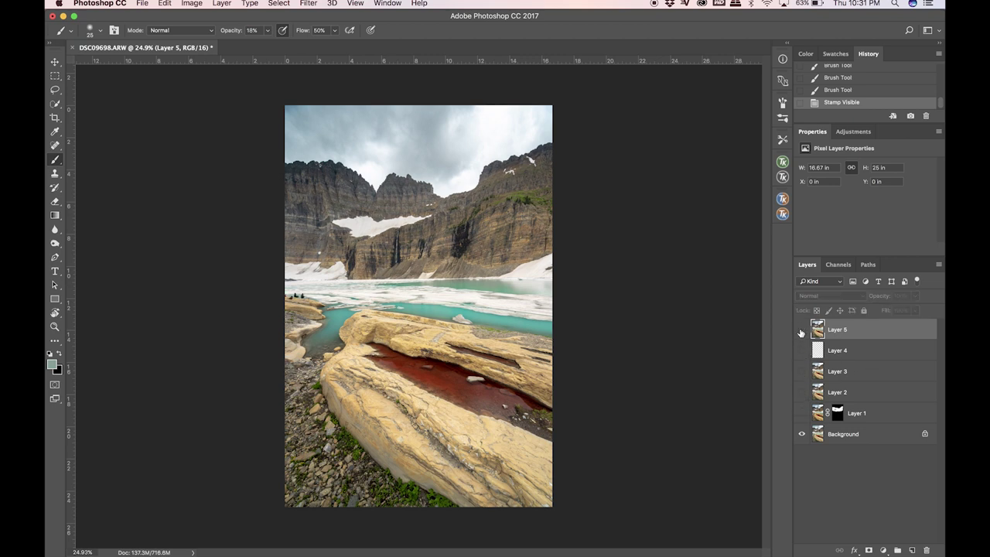
left_click(801, 332)
left_click(801, 332)
left_click(802, 331)
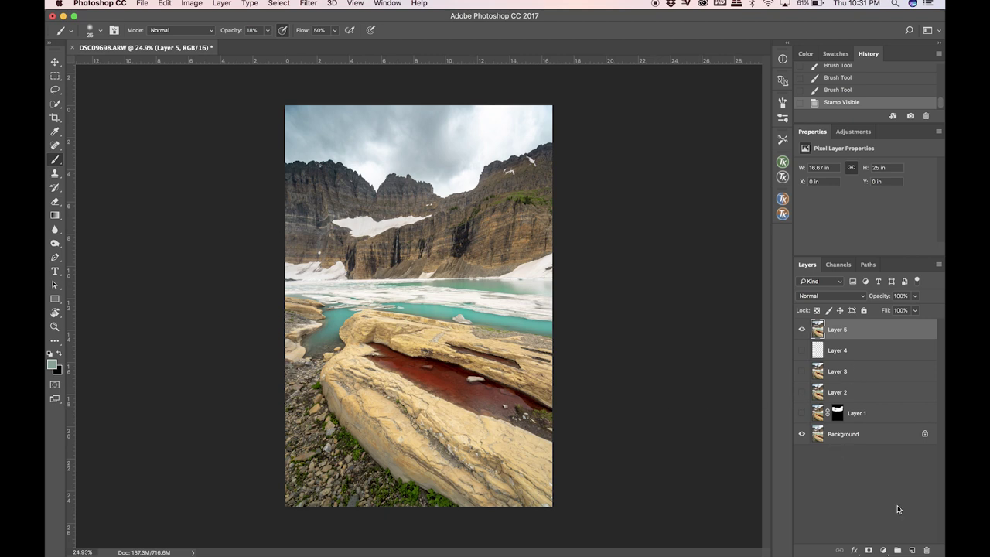
Create Layer 6 in Soft Light mode filled with 50% gray.
left_click(911, 549, "alt")
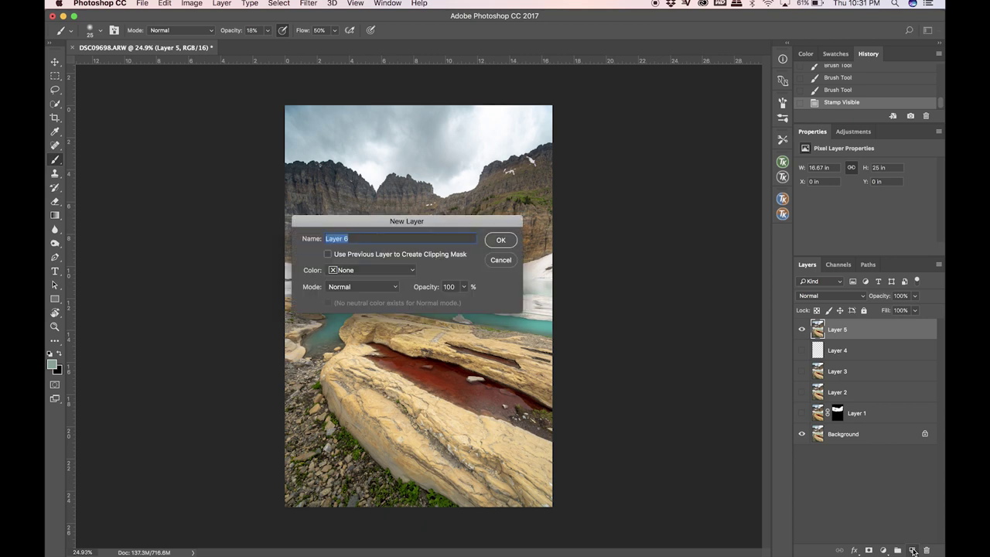
left_click(368, 295)
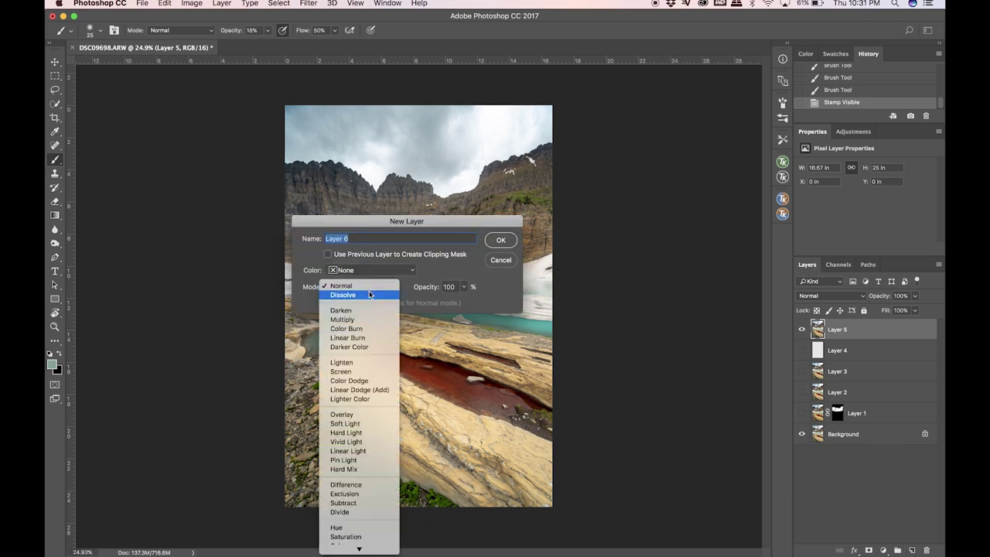
left_click(346, 423)
left_click(350, 304)
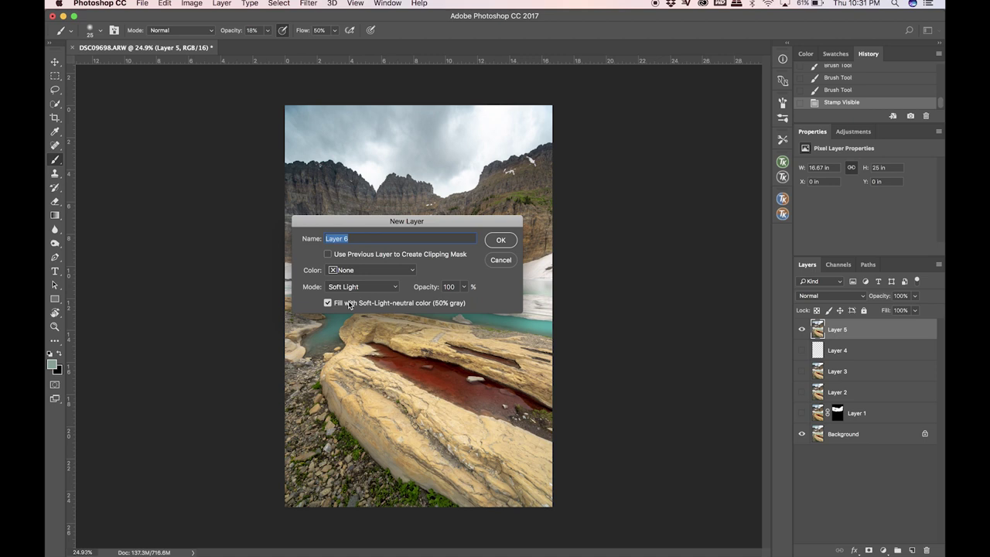
left_click(503, 240)
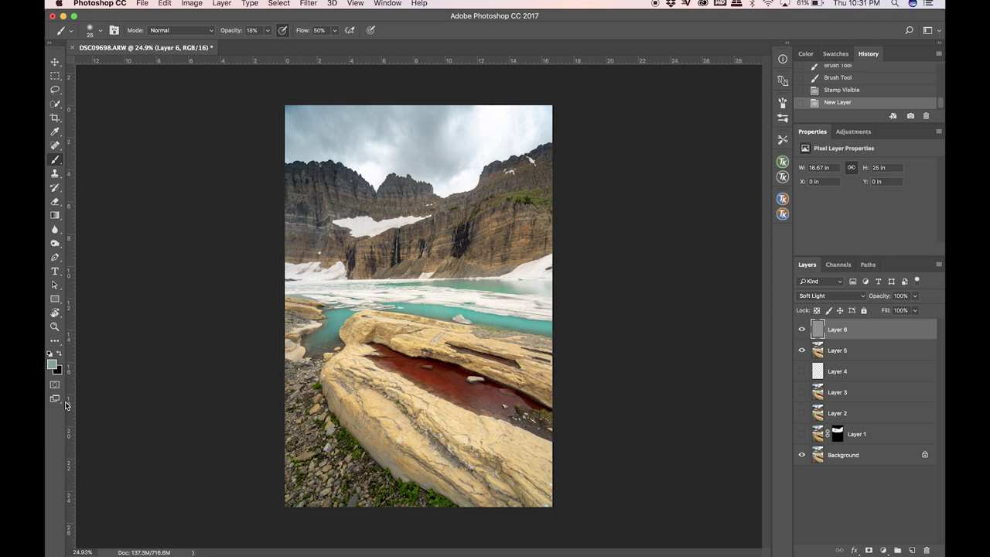
Set the foreground colour to a lighter red (#946a4b) sampled from the pool.
left_click(51, 364)
mouse_move(432, 378)
left_mouse_down()
mouse_move(486, 347)
mouse_move(409, 362)
mouse_move(404, 376)
left_mouse_up()
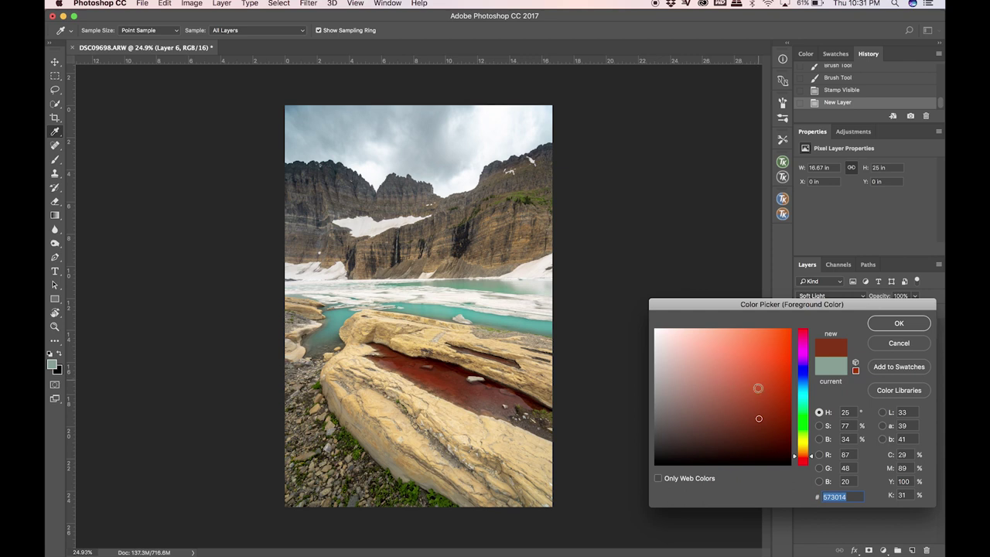
left_click(724, 409)
left_click_drag(724, 408, 720, 387)
Confirm the red foreground colour and set the brush opacity to 100%.
key("Return")
key("b")
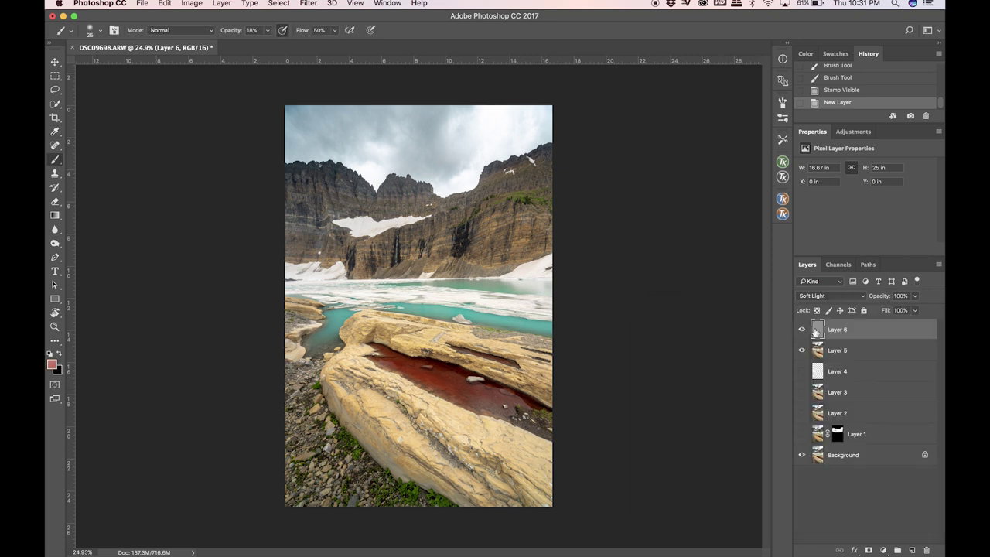
scroll(443, 407, "up", 5)
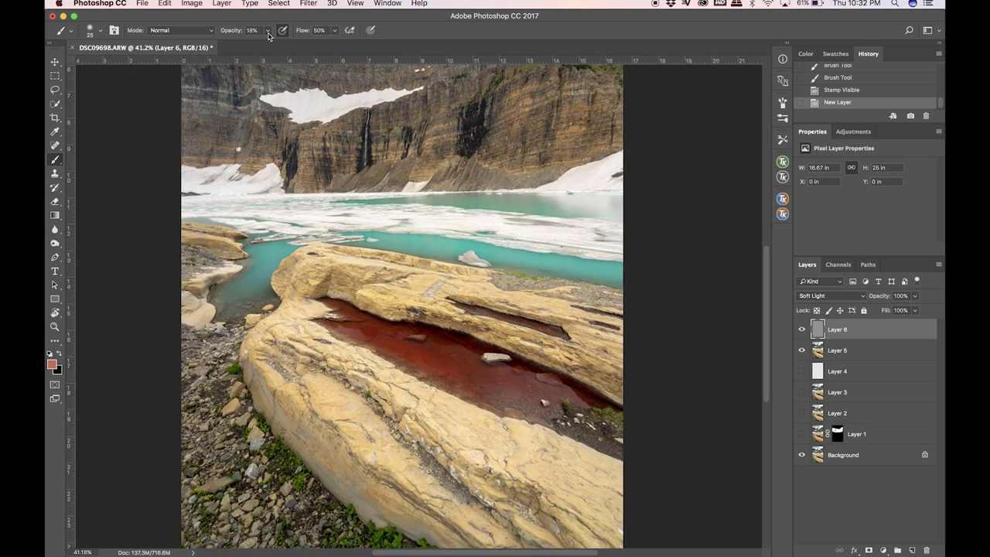
left_click(249, 31)
type("56")
key("Return")
type("54")
key("Return")
type("100")
key("Return")
Paint red over the pool and the narrow crevice above it on Layer 6.
key("bracketright")
key("bracketright")
key("bracketright")
key("bracketright")
key("bracketright")
key("bracketright")
key("bracketright")
key("bracketright")
scroll(447, 353, "up", 1)
scroll(447, 353, "up", 3)
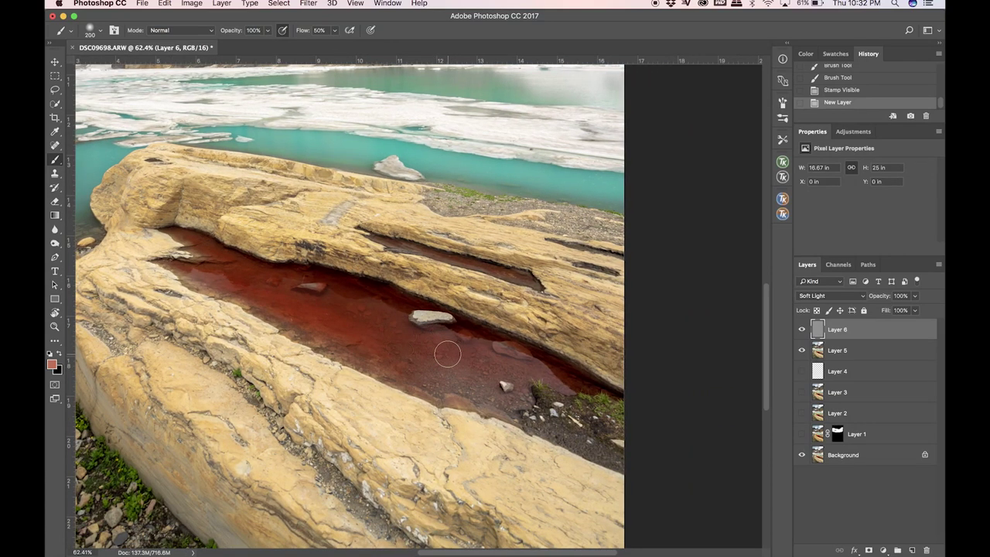
mouse_move(447, 354)
left_mouse_down()
mouse_move(353, 341)
mouse_move(390, 356)
mouse_move(377, 339)
mouse_move(338, 328)
mouse_move(444, 370)
mouse_move(444, 382)
mouse_move(413, 380)
mouse_move(488, 397)
mouse_move(311, 305)
mouse_move(392, 326)
mouse_move(345, 301)
left_mouse_up()
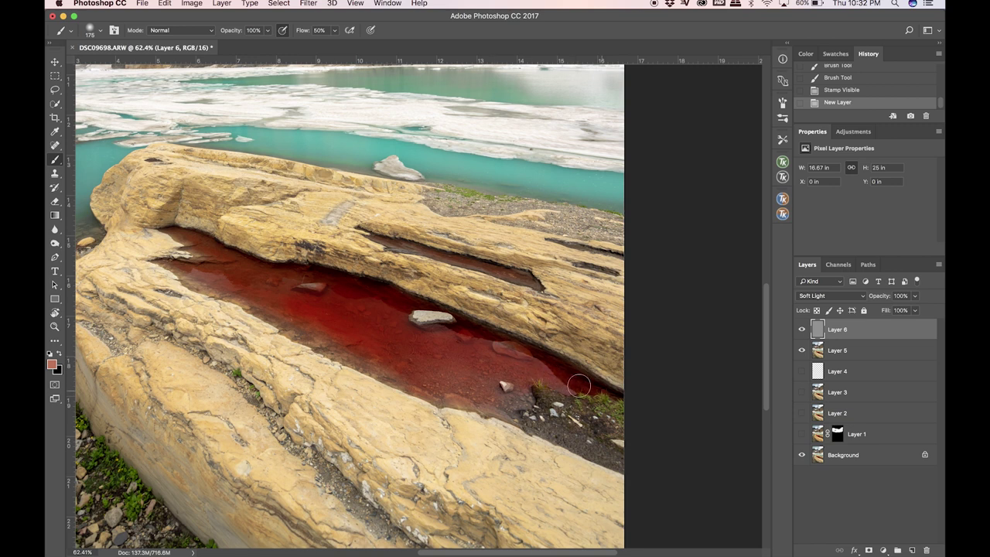
left_click_drag(535, 375, 507, 379)
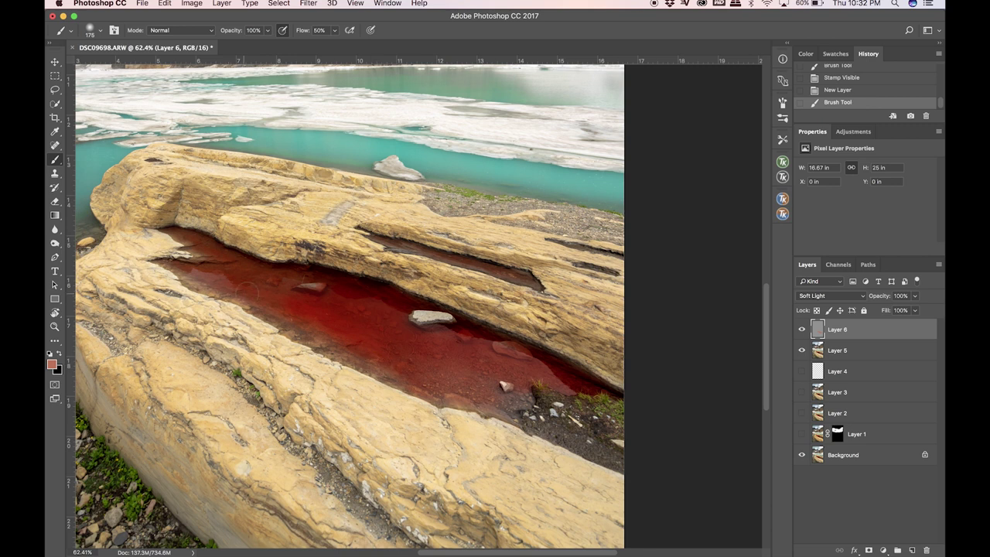
left_click(207, 266)
key("bracketleft")
key("bracketleft")
key("bracketleft")
key("bracketleft")
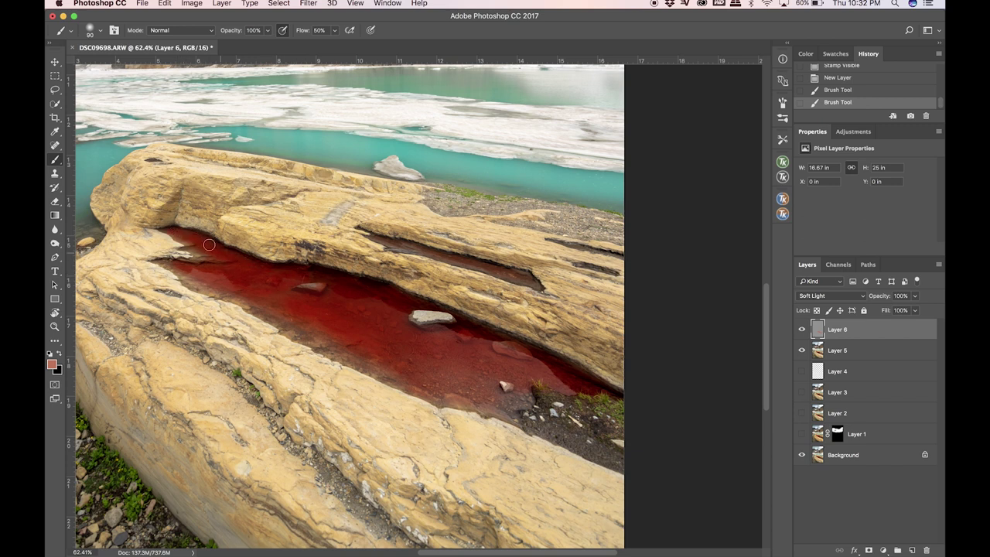
left_click_drag(232, 261, 266, 266)
scroll(360, 237, "up", 3)
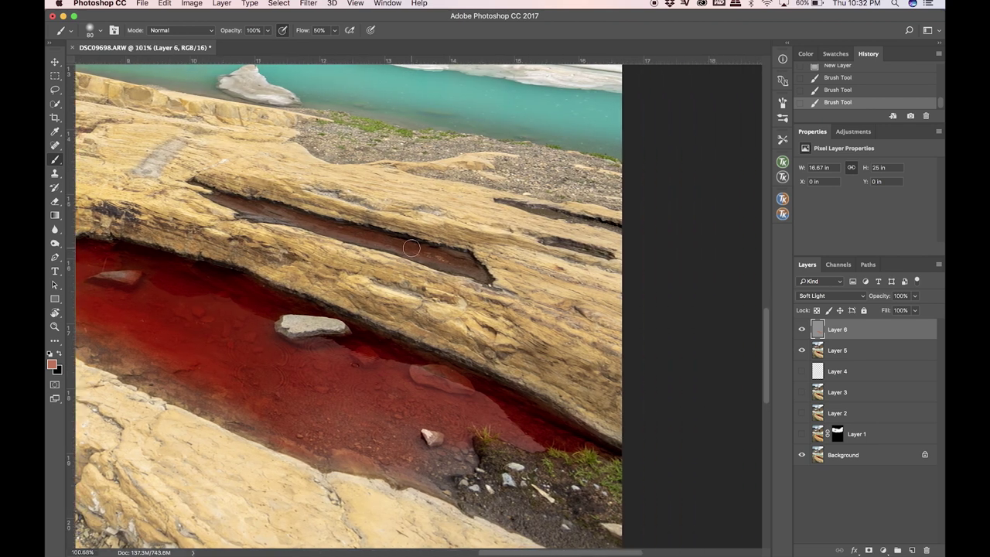
mouse_move(360, 237)
left_mouse_down()
mouse_move(471, 266)
mouse_move(209, 193)
mouse_move(381, 241)
left_mouse_up()
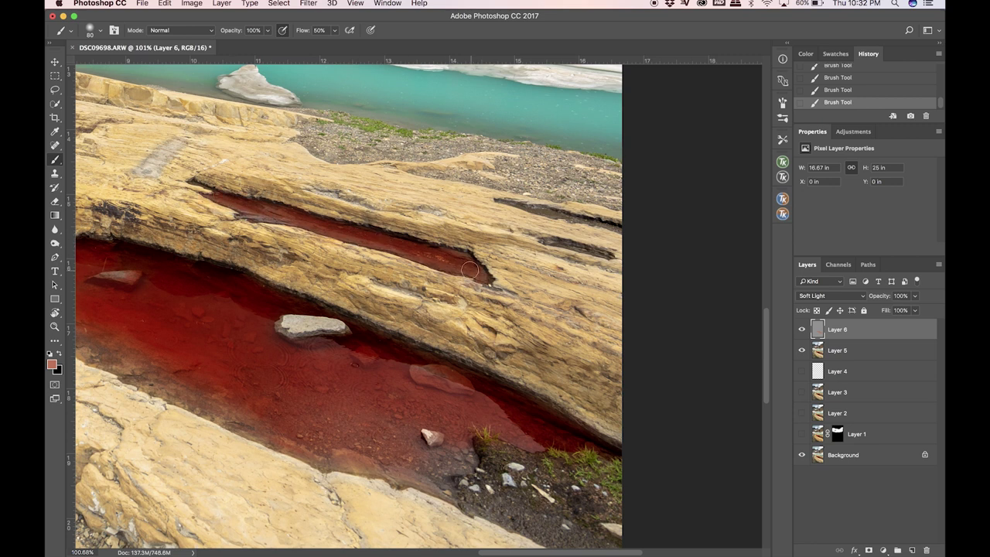
scroll(469, 270, "down", 1)
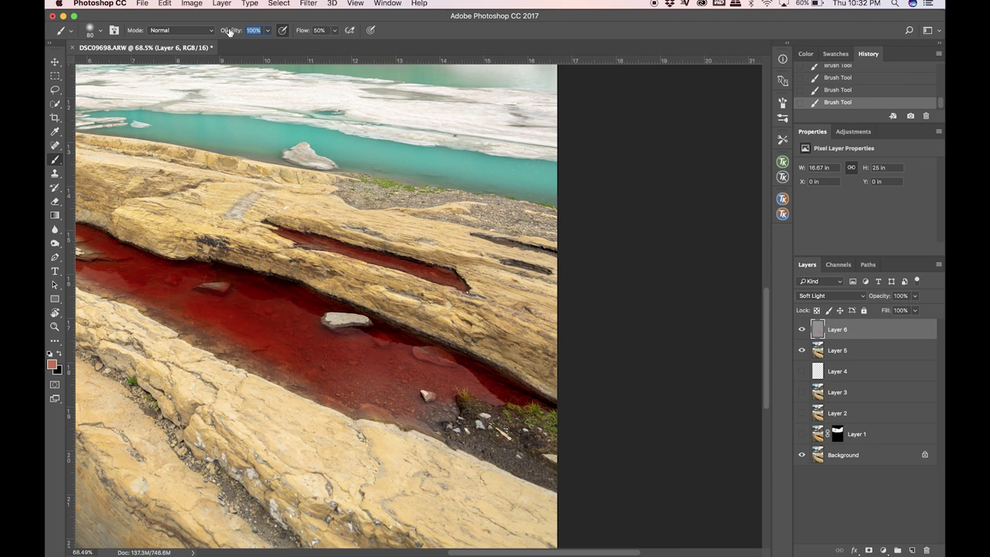
Change the brush opacity to 49%, passing through 35% and 40% along the way.
type("5")
key("Return")
scroll(421, 296, "up", 3)
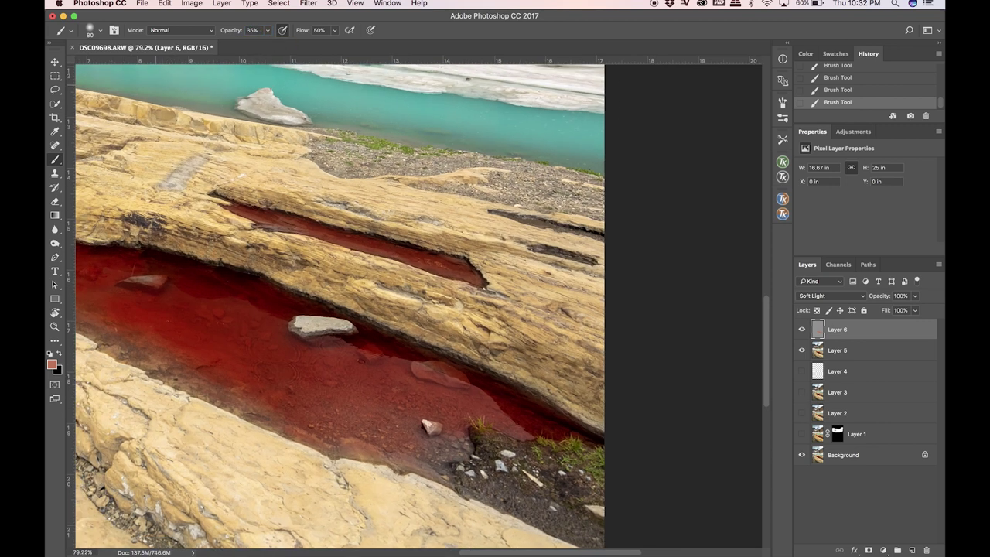
scroll(223, 352, "down", 3)
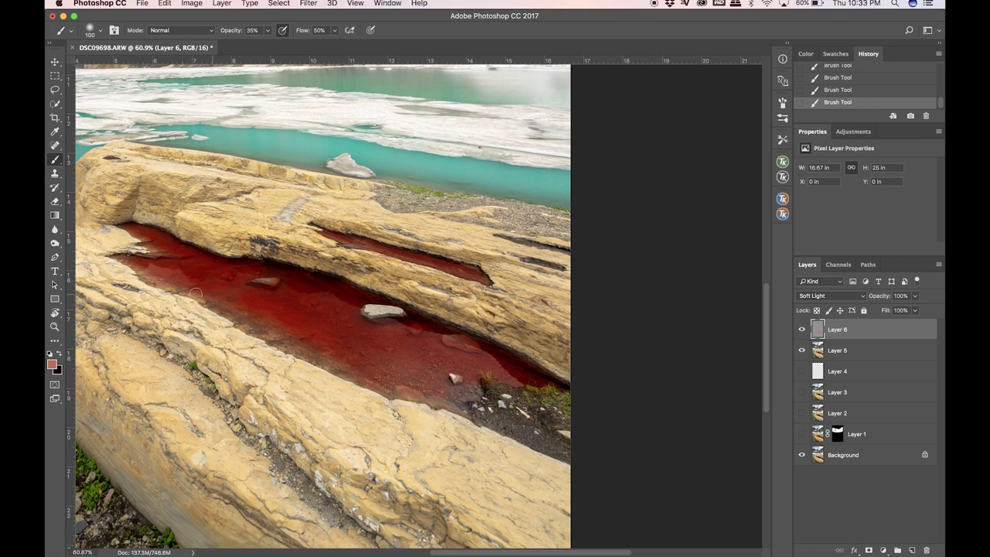
left_click_drag(229, 33, 233, 33)
key("4")
key("9")
scroll(471, 367, "right", 2)
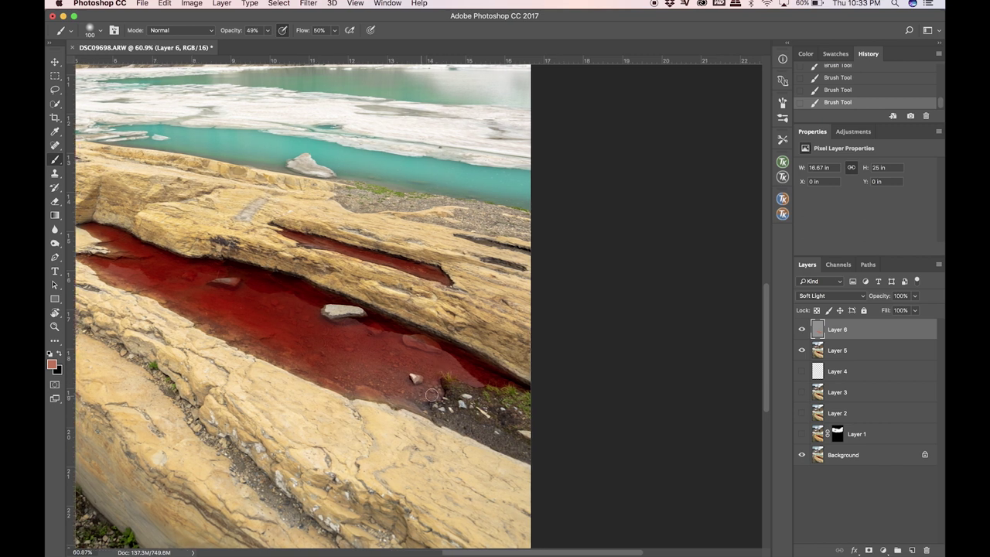
scroll(416, 396, "down", 8)
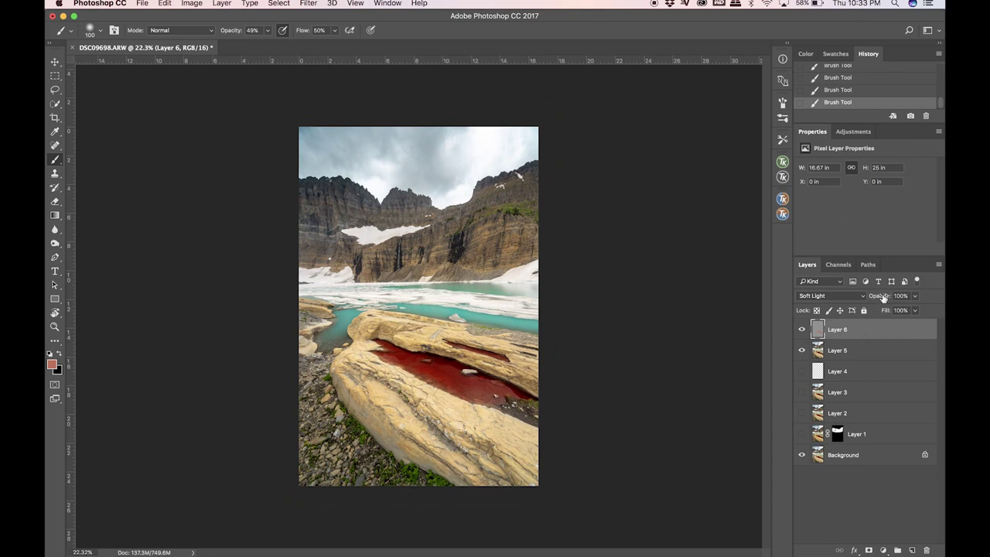
Reduce Layer 6 to 74% opacity, stamp everything into Layer 7, and hide Layer 6.
left_click_drag(883, 298, 873, 300)
left_click(802, 330)
left_click(803, 330)
scroll(418, 306, "up", 2)
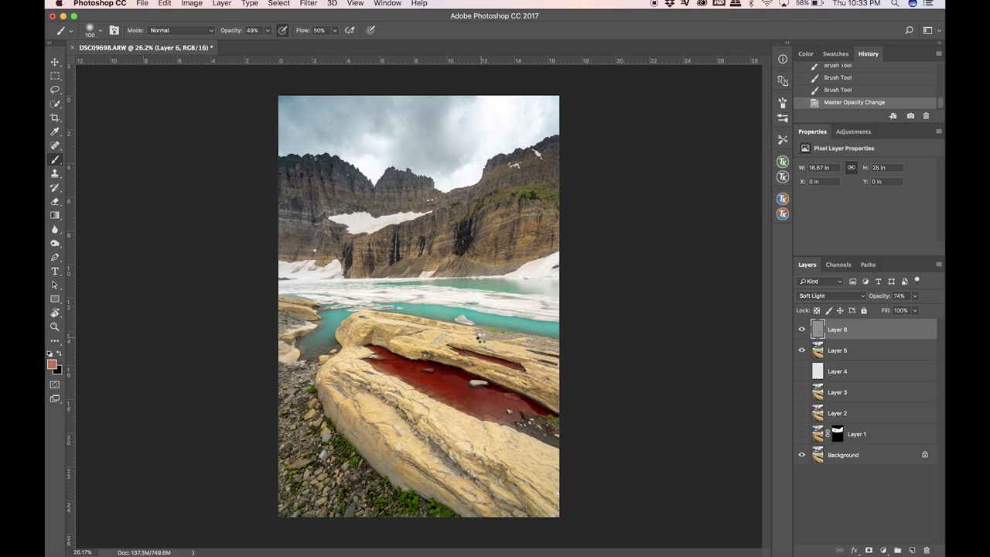
key("alt+shift+super+e")
left_click(802, 351)
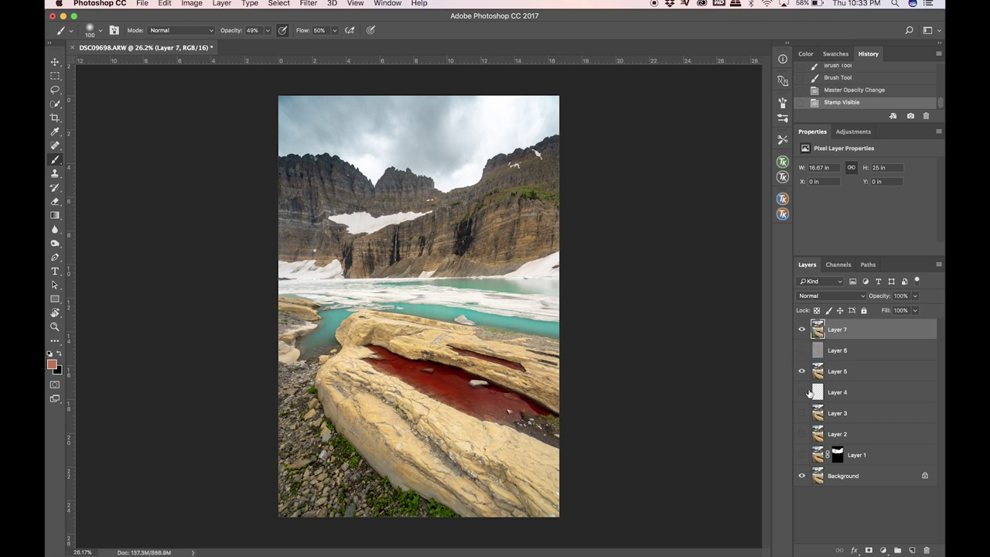